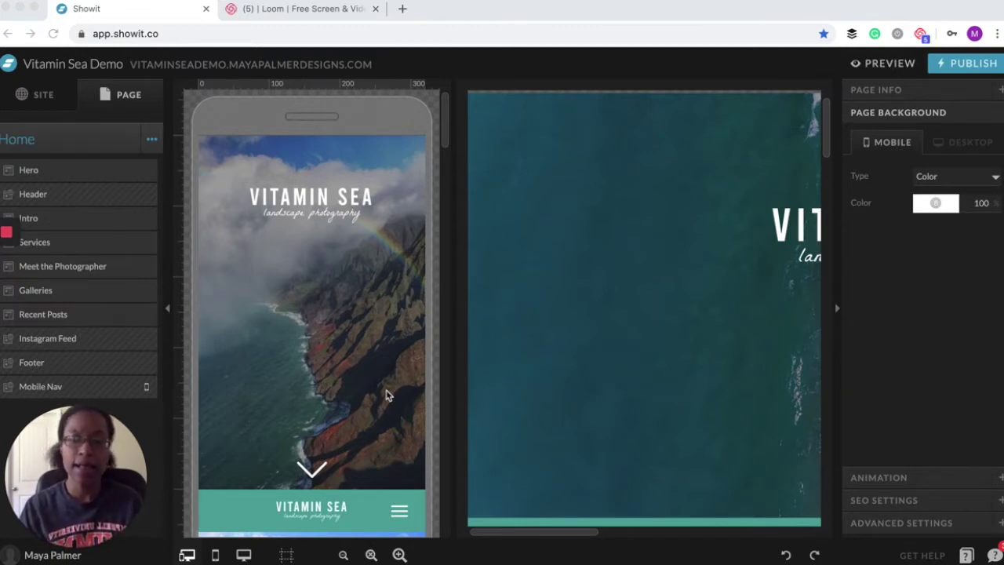
- Compare the Home page's mobile and desktop layouts, and switch the editor to the desktop-only view
scroll(386, 395, "down", 5)
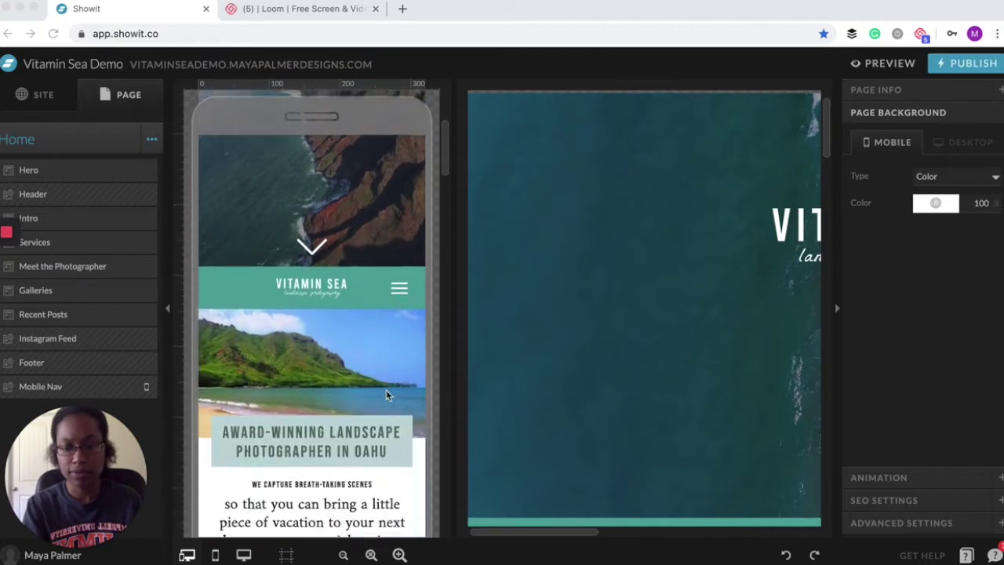
scroll(639, 436, "right", 3)
scroll(640, 436, "down", 6)
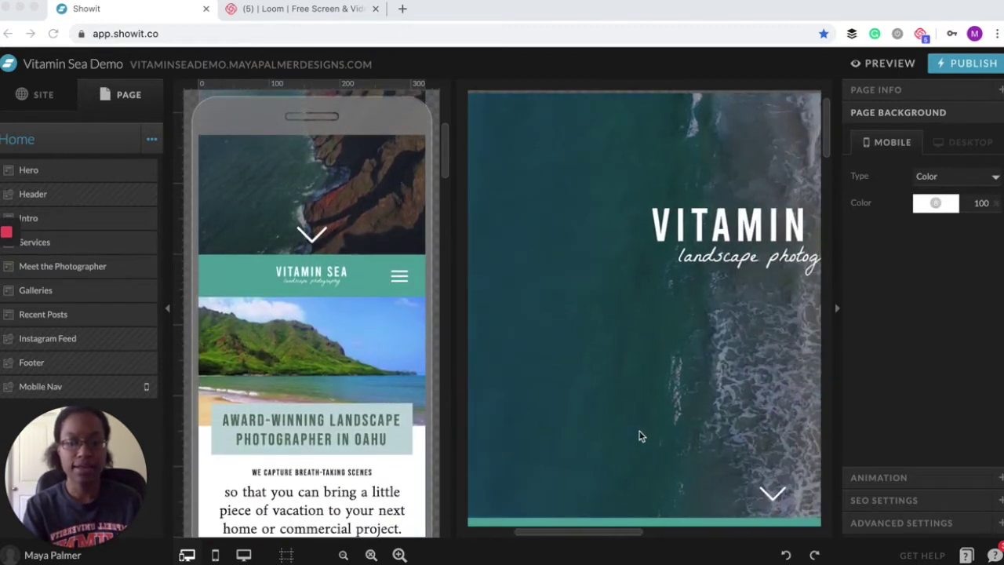
scroll(640, 436, "right", 2)
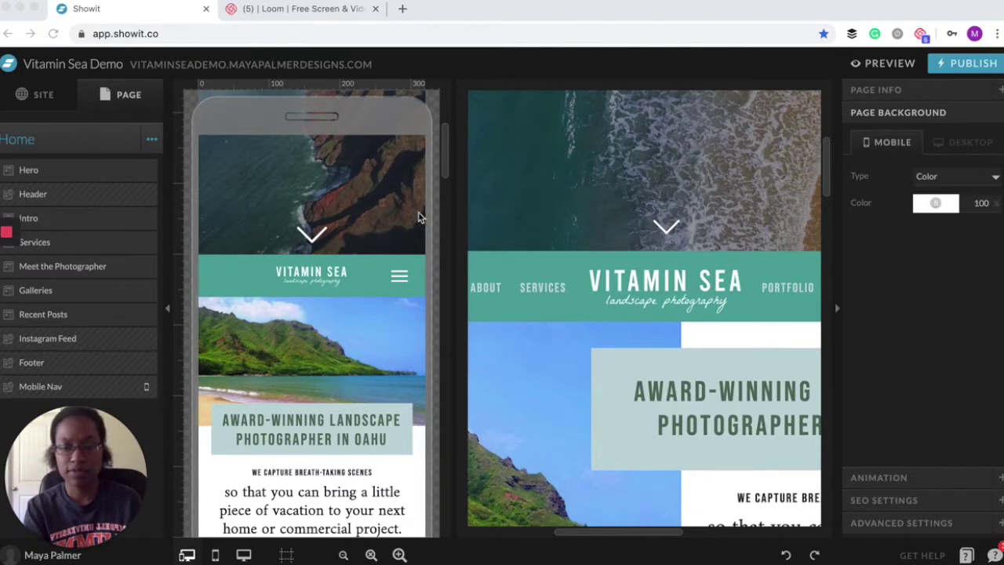
left_click(243, 555)
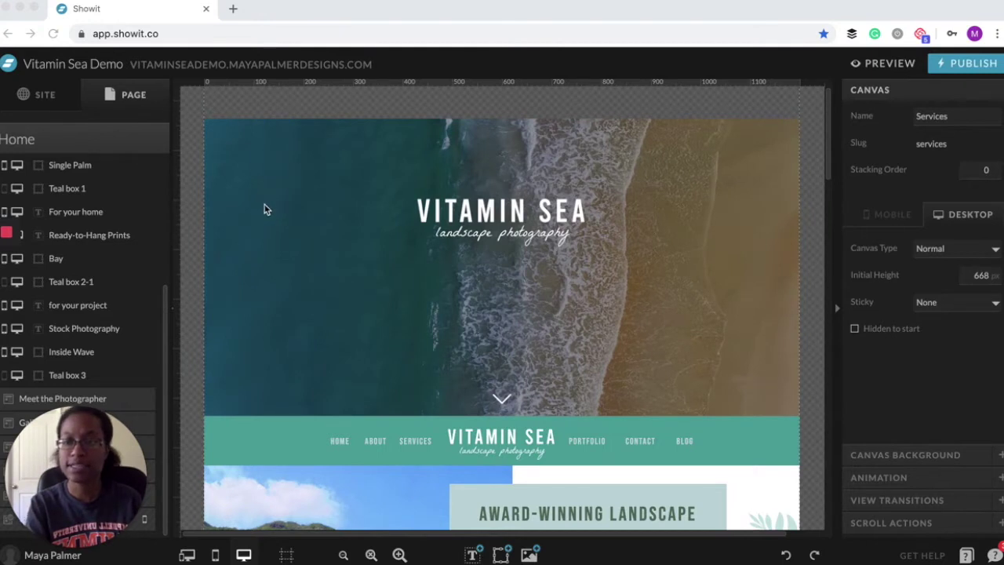
- View the site-level settings and page list, and return to the Home page's canvas list
left_click(44, 95)
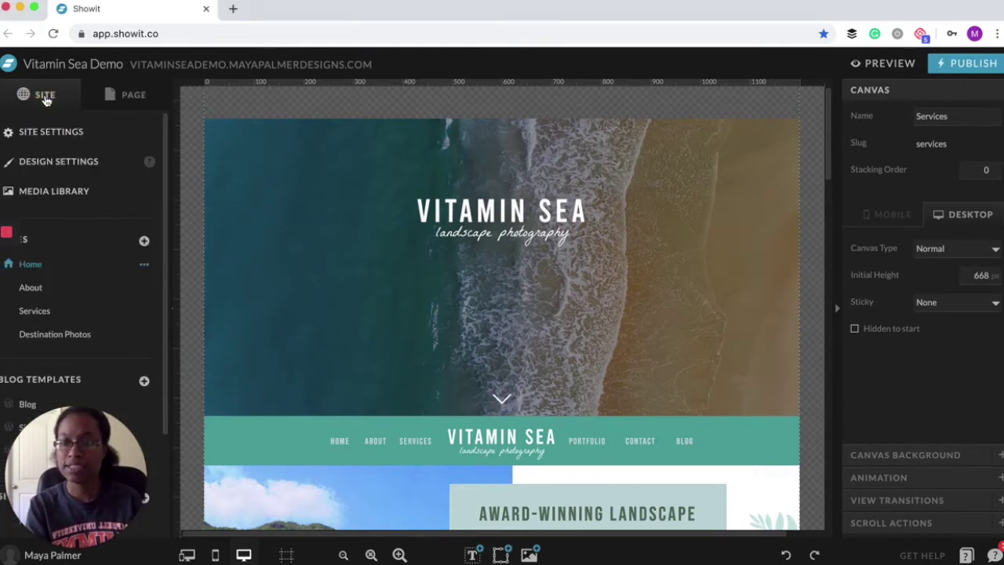
left_click(124, 98)
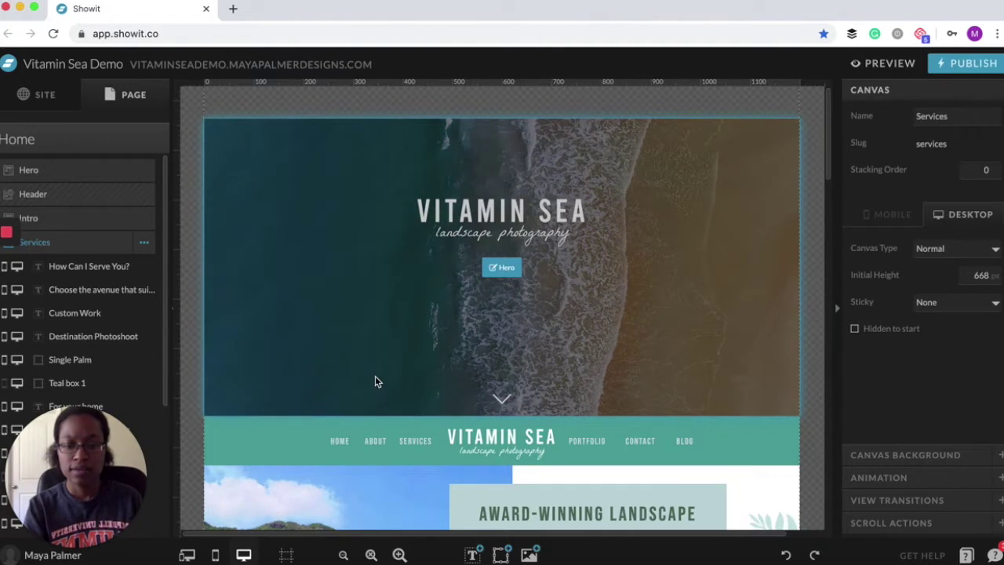
- Replace the wave image above Stock Photography in the Services canvas with Hawaii flower_1.jpg from the Demo Site folder
scroll(375, 381, "down", 8)
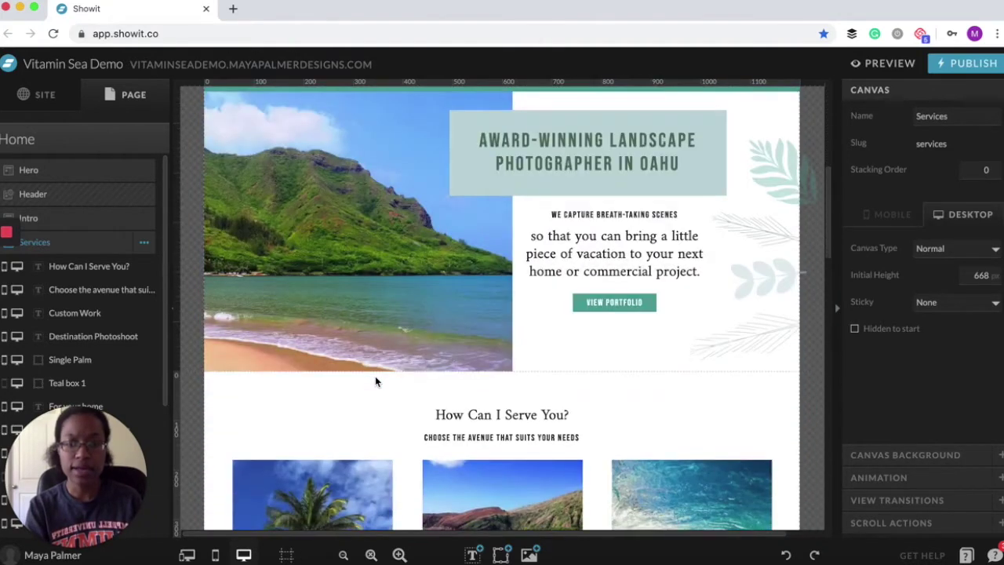
scroll(375, 381, "down", 4)
left_click(310, 281)
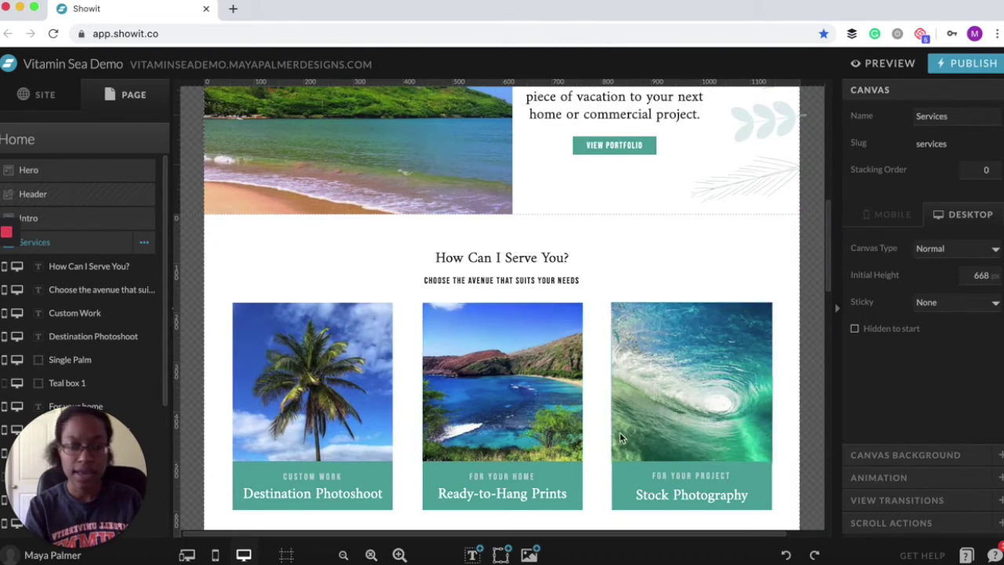
scroll(620, 433, "down", 2)
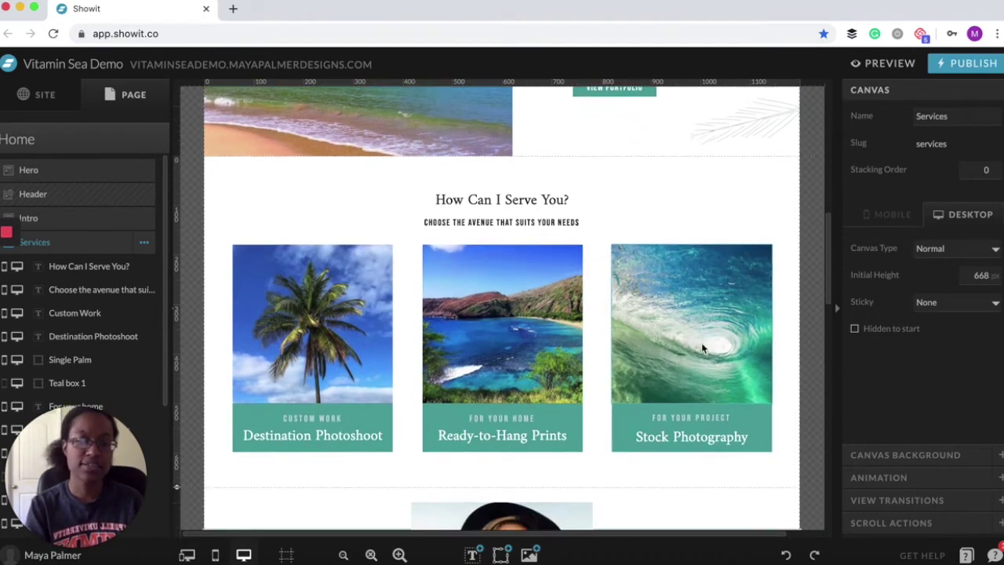
left_click(696, 296)
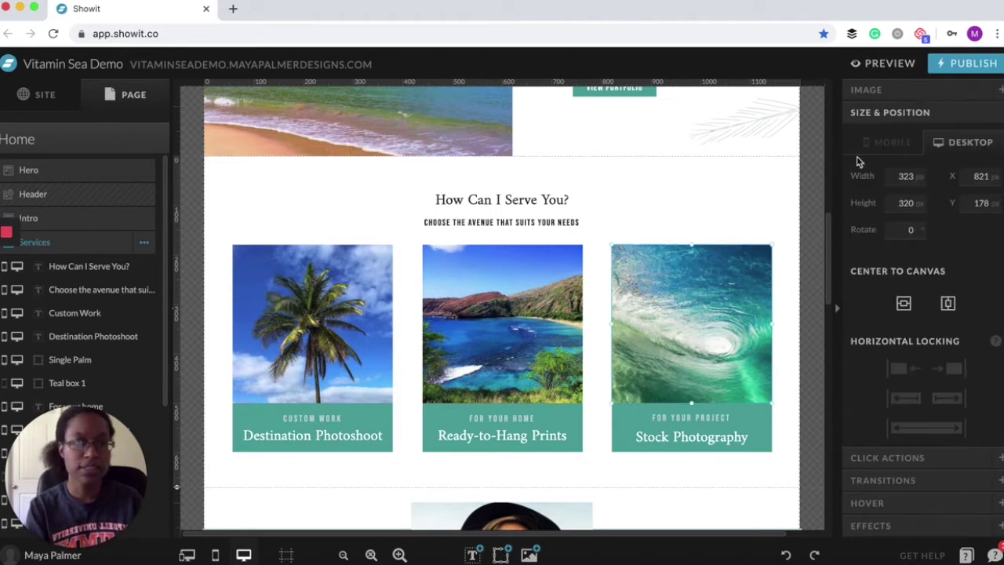
left_click(876, 94)
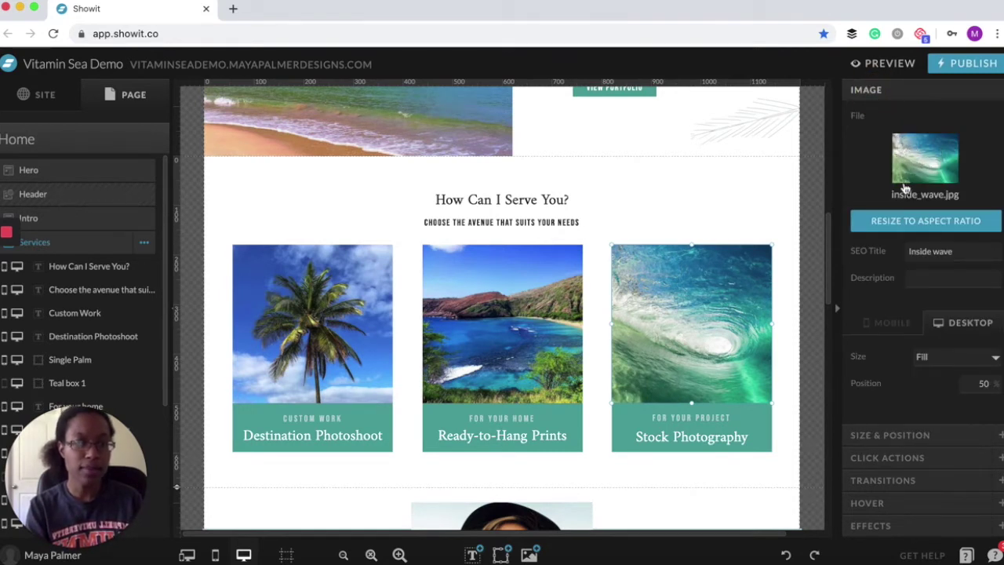
left_click(923, 161)
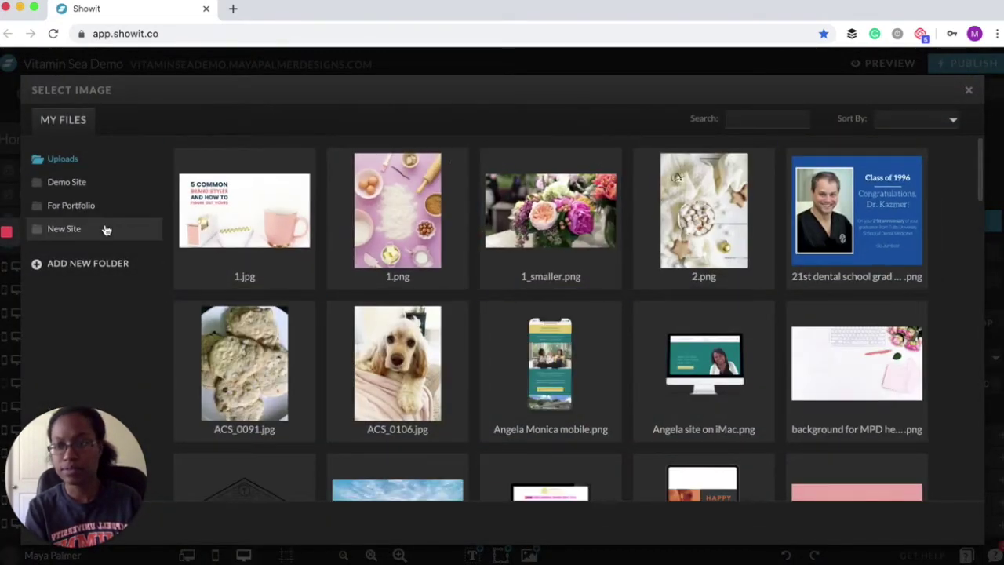
left_click(74, 186)
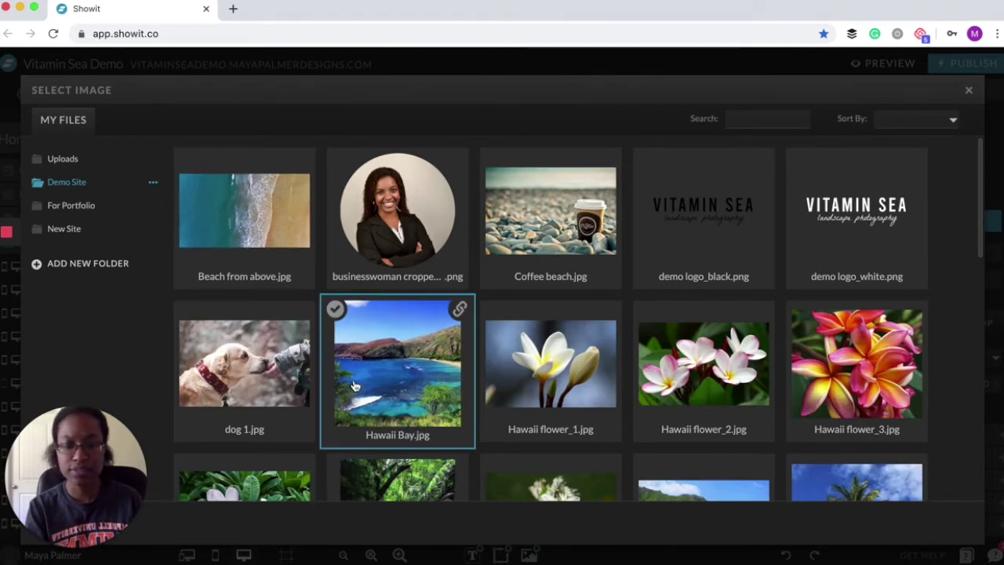
scroll(550, 392, "down", 5)
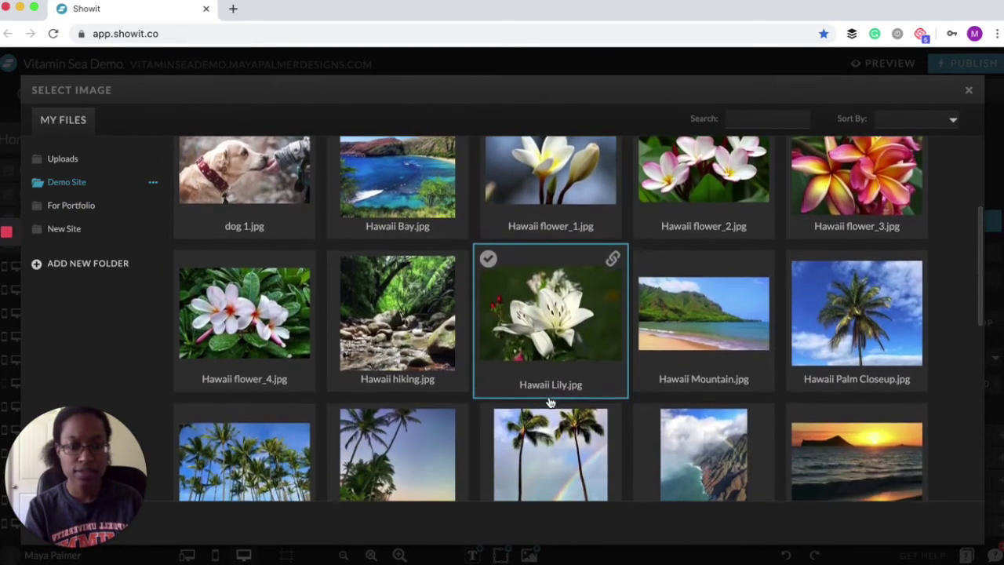
scroll(550, 402, "up", 2)
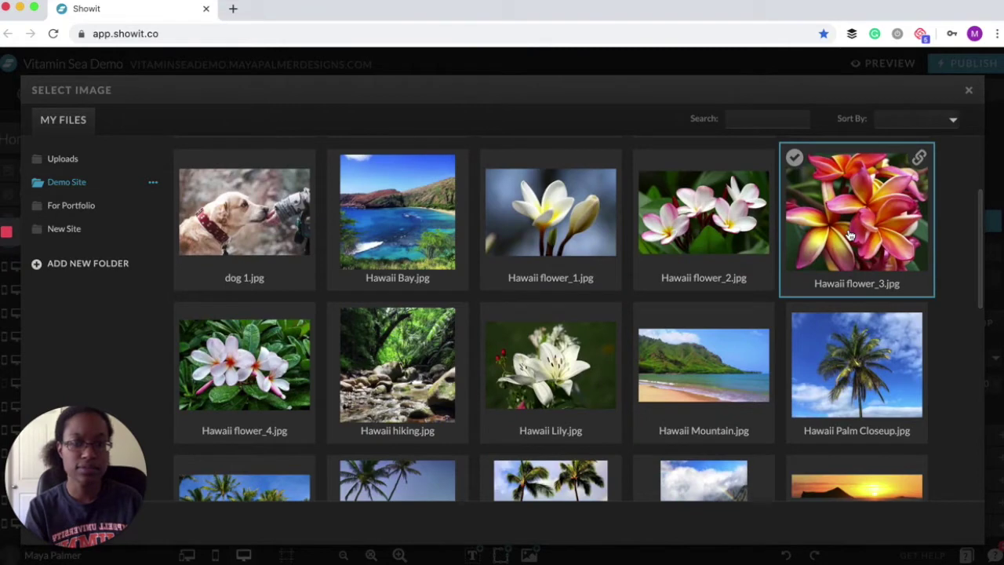
left_click(575, 230)
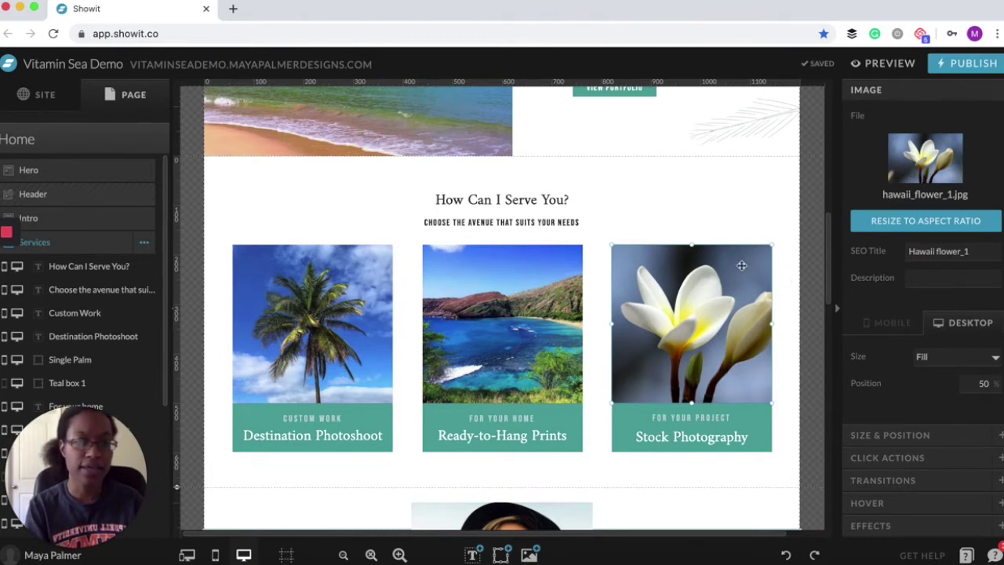
left_click(713, 207)
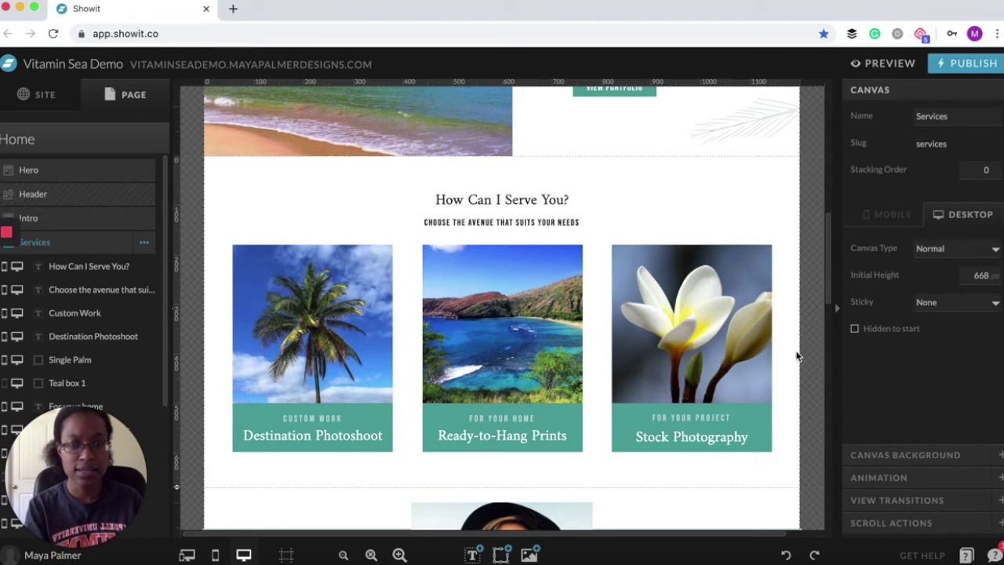
- Open the Instagram Feed site canvas near the end of the Home page to view its elements, and return to the page
left_click(715, 347)
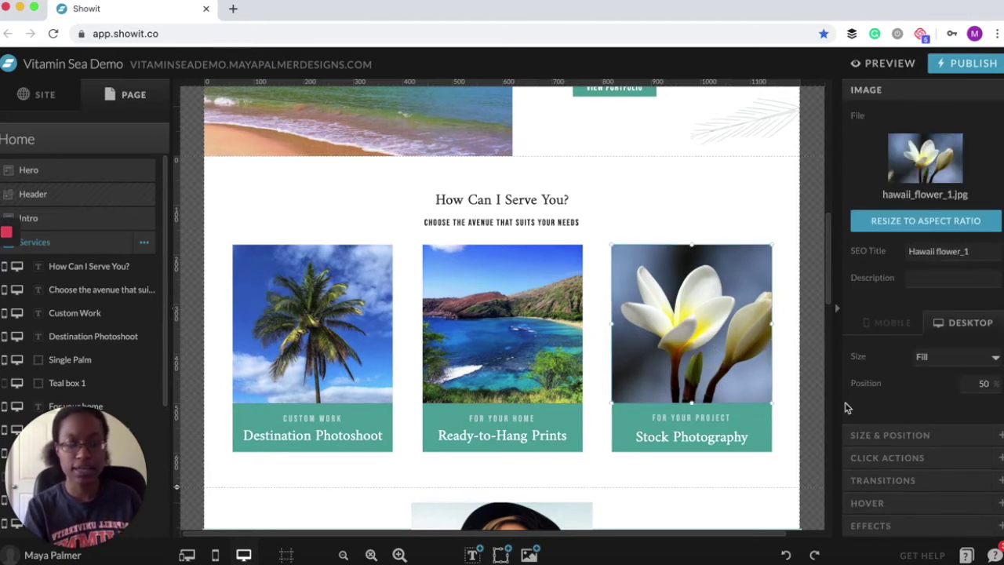
scroll(706, 388, "down", 5)
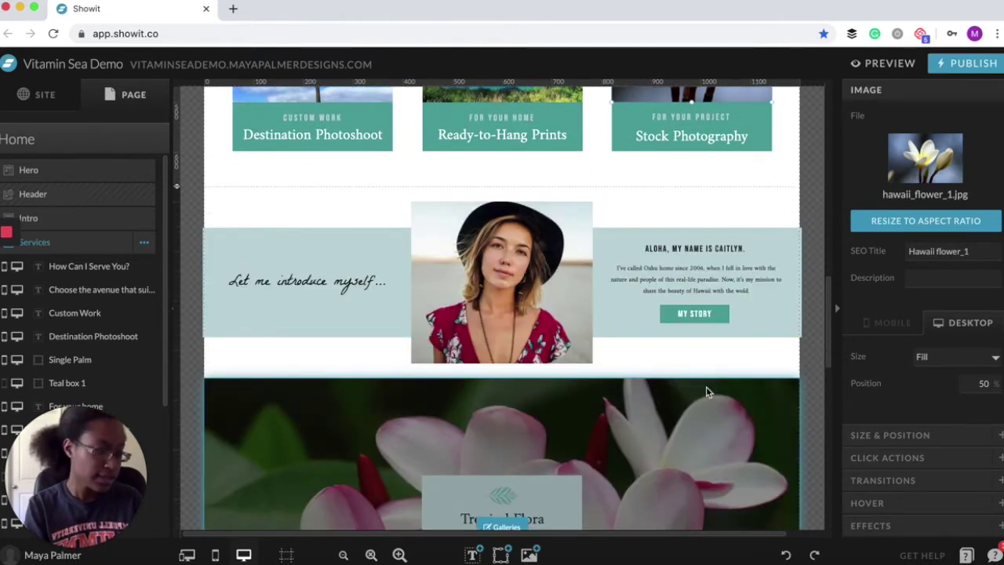
scroll(706, 392, "down", 12)
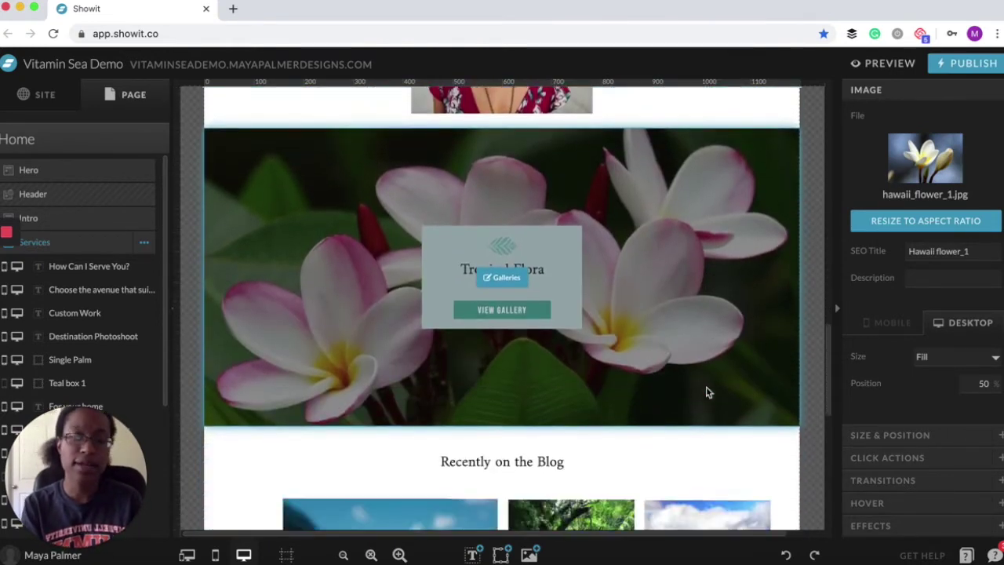
scroll(706, 392, "down", 1)
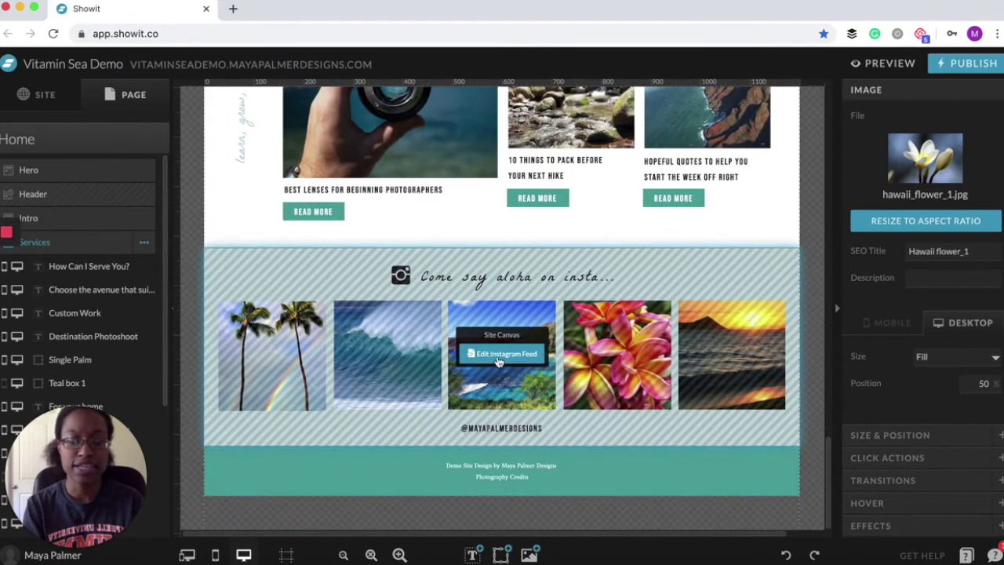
left_click(503, 355)
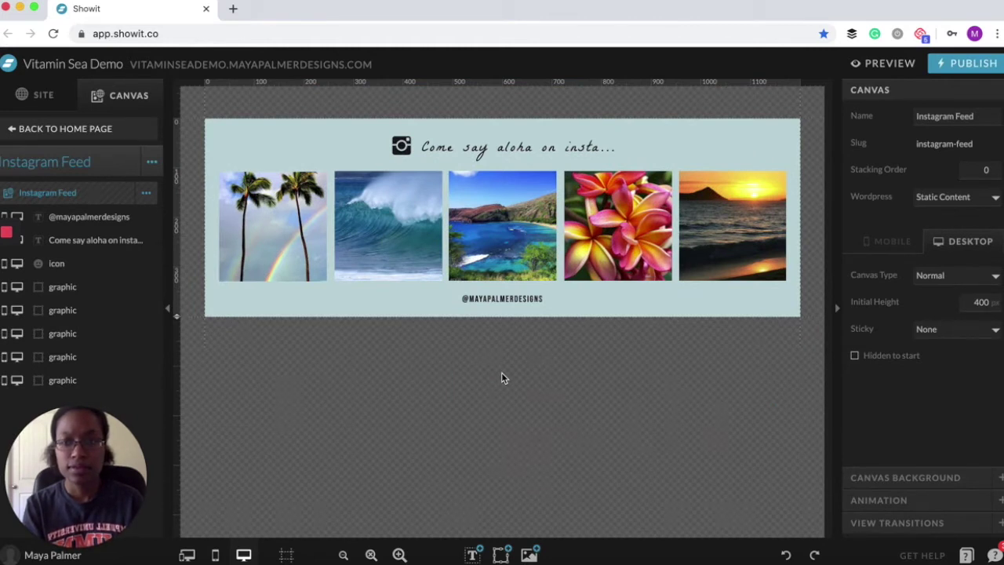
left_click(57, 129)
- Examine the Home page's sections through to the footer and inspect the three service images in the Services canvas
scroll(419, 337, "down", 10)
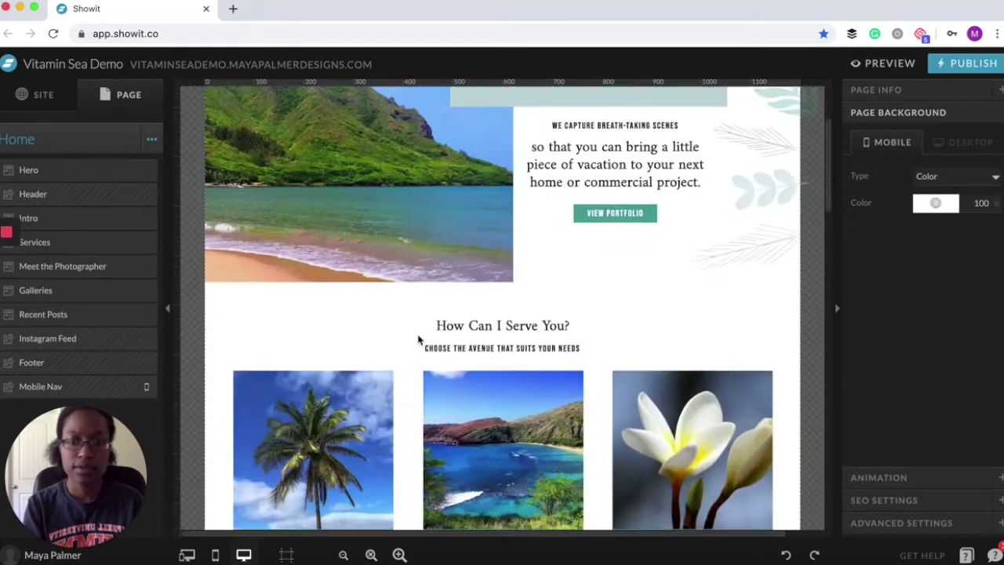
scroll(418, 339, "down", 15)
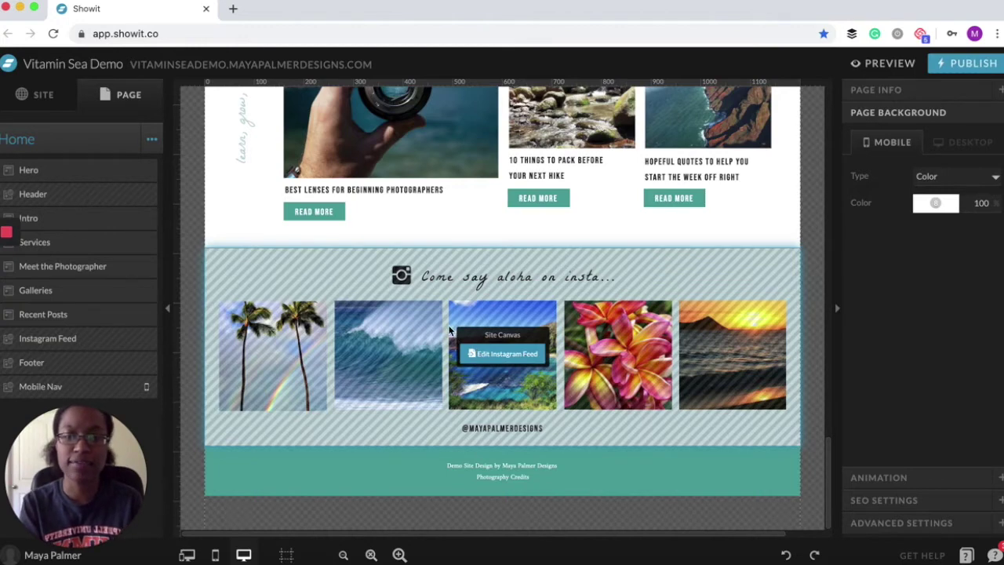
scroll(388, 234, "up", 5)
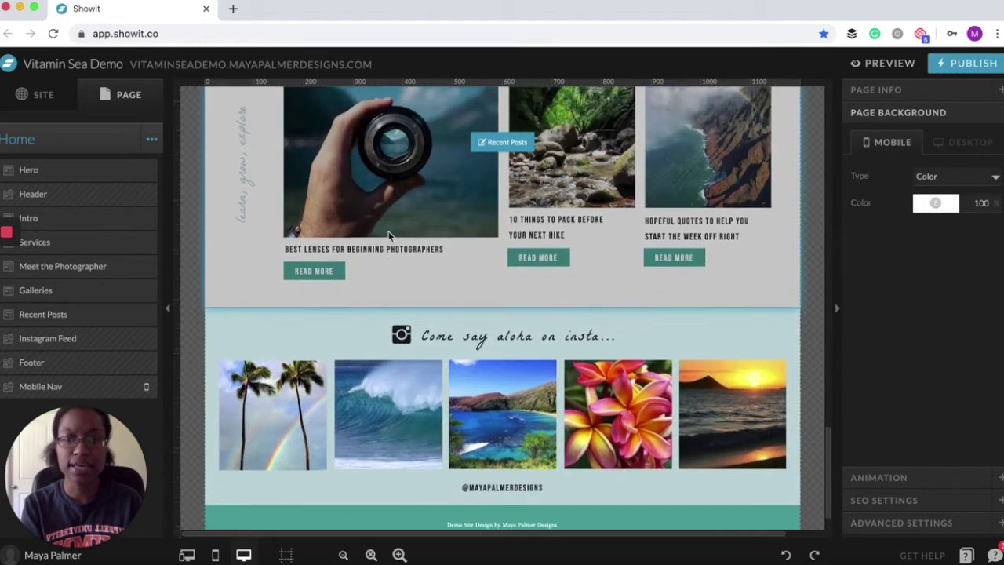
scroll(388, 234, "up", 10)
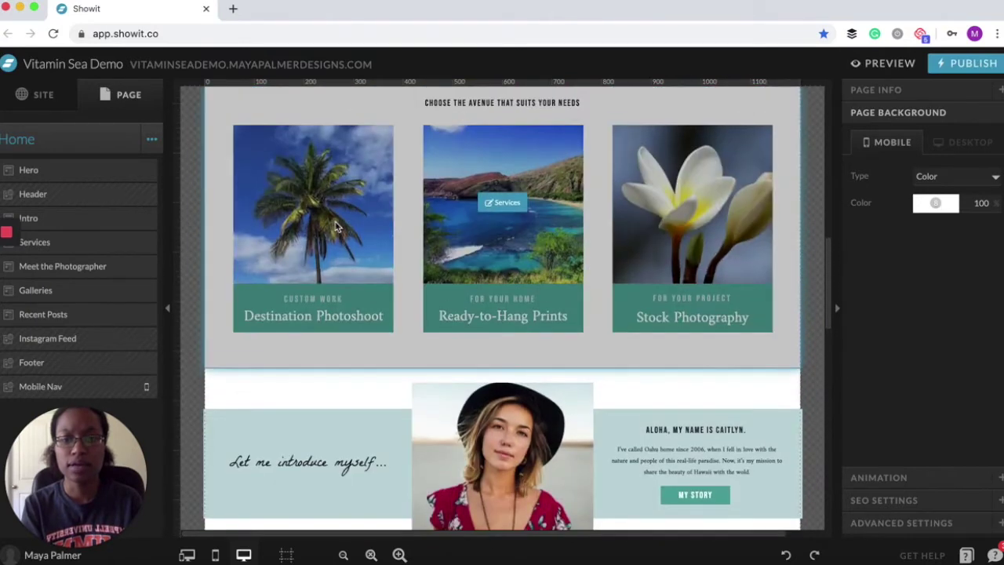
left_click(336, 228)
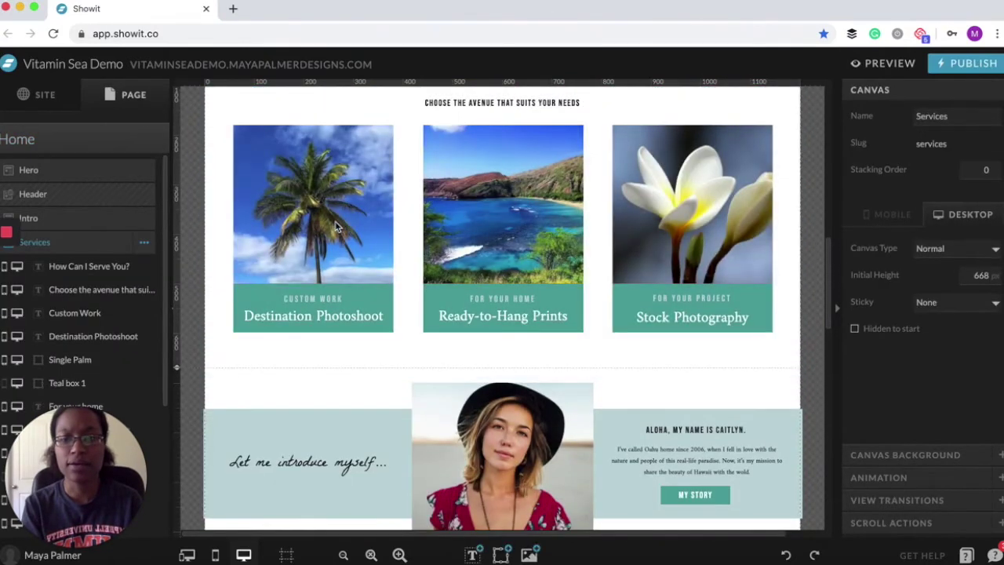
left_click(335, 228)
left_click(505, 226)
left_click(661, 223)
left_click(495, 218)
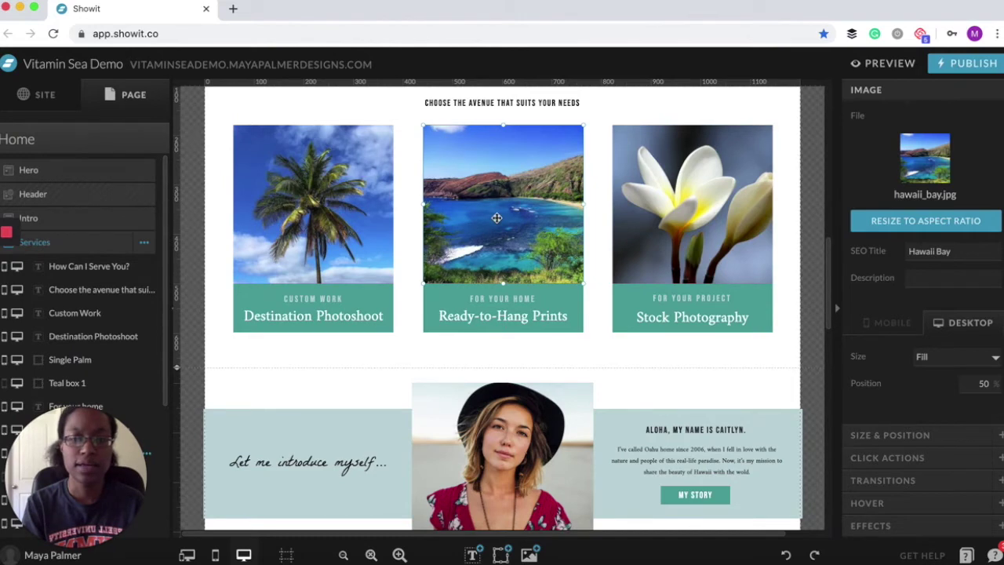
scroll(497, 218, "down", 15)
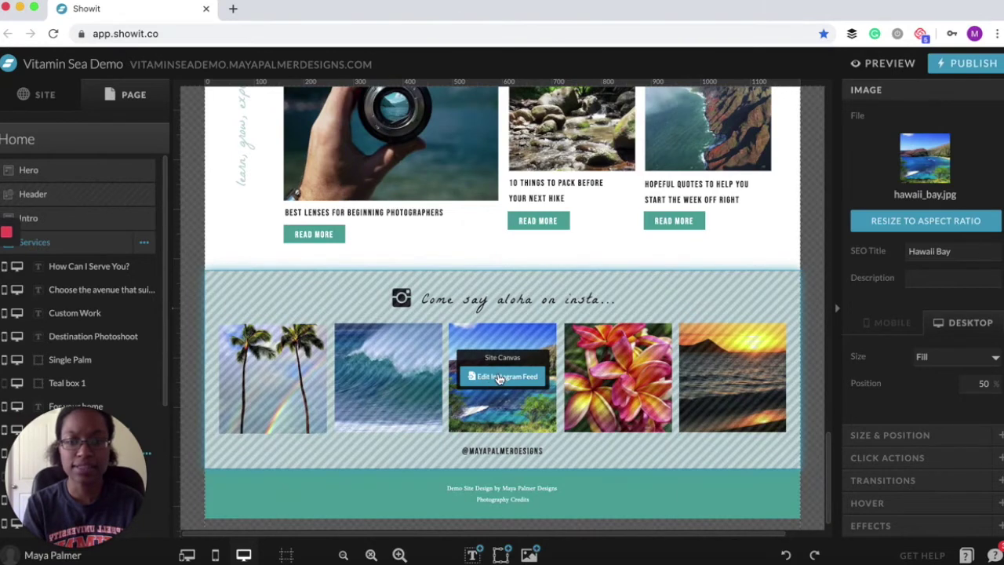
left_click(497, 379)
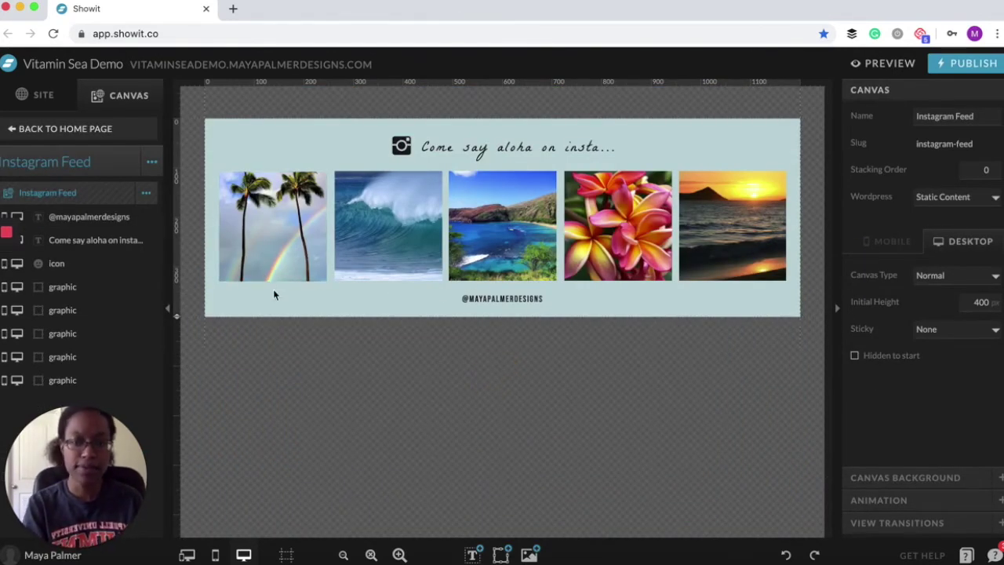
left_click(517, 305)
left_click(516, 305)
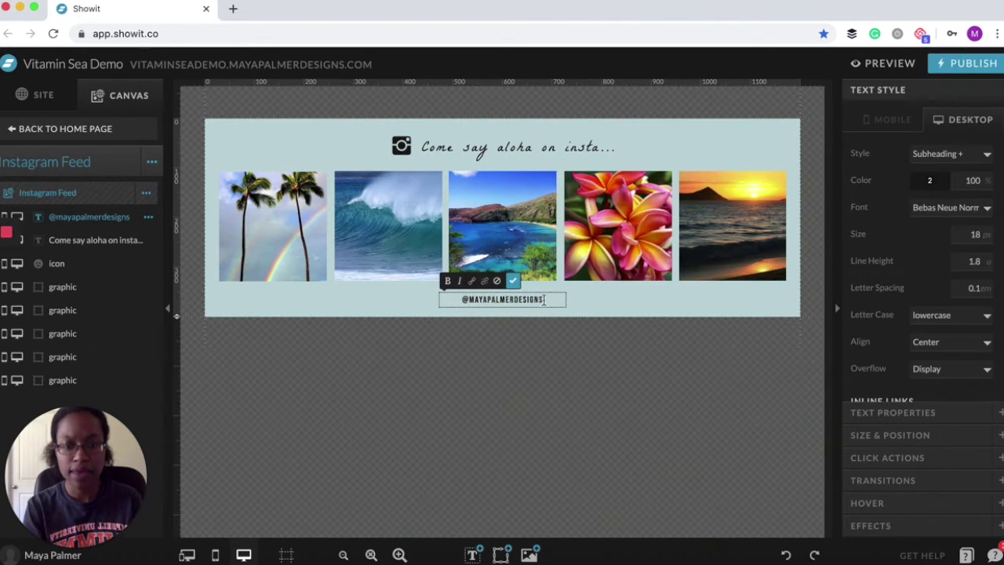
left_click_drag(545, 299, 468, 299)
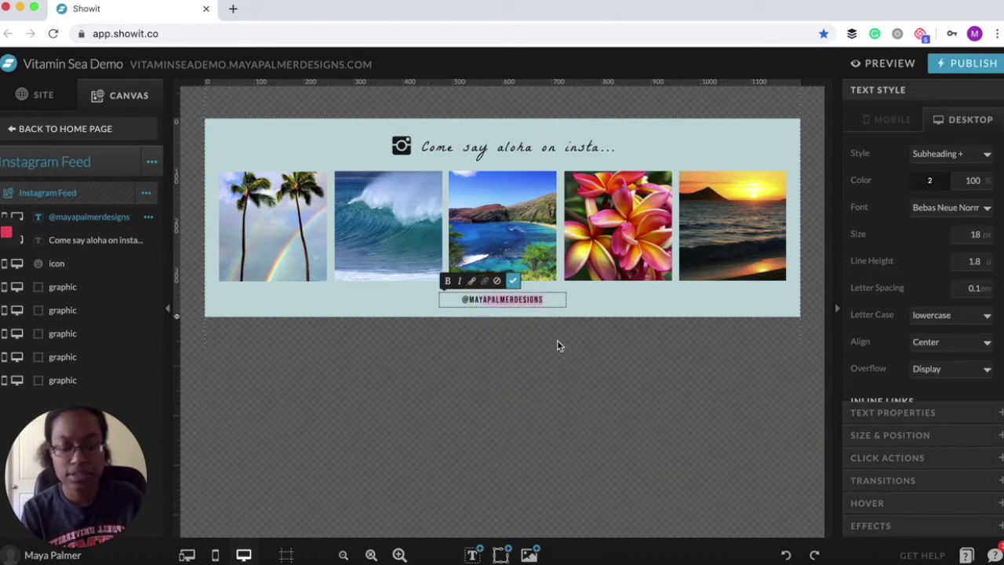
type("@may")
key("BackSpace")
key("BackSpace")
key("BackSpace")
type("vitaminseademo")
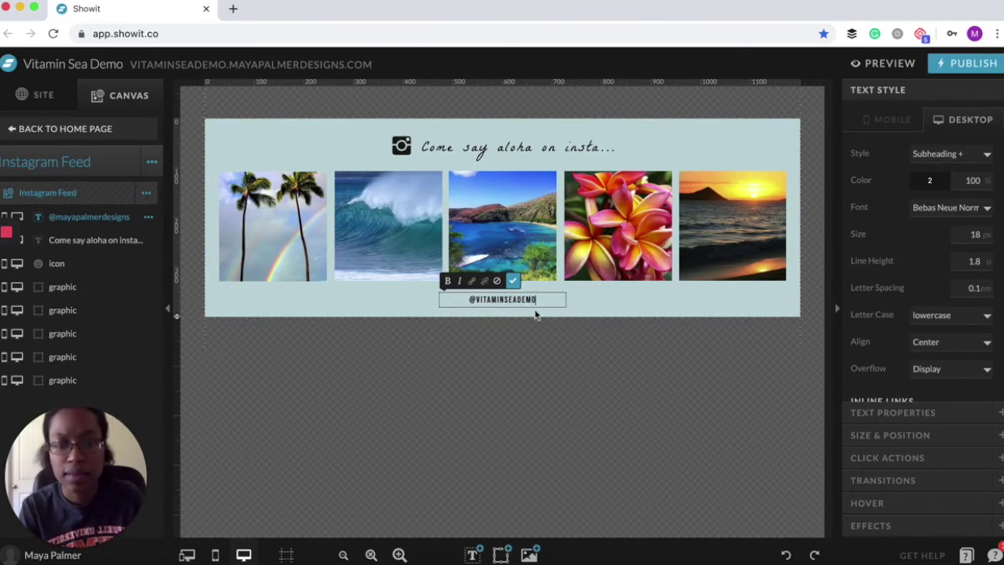
left_click(513, 280)
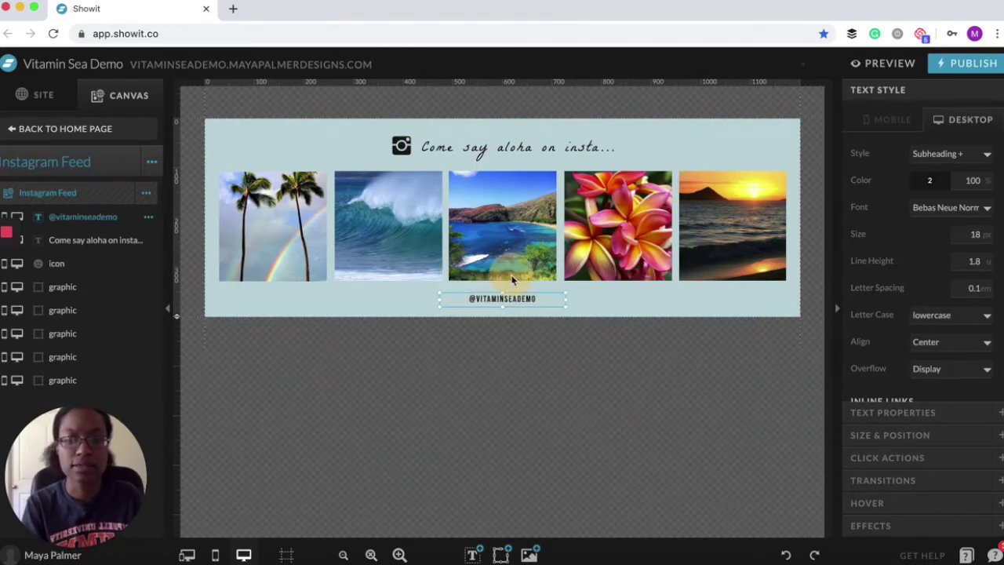
left_click(651, 306)
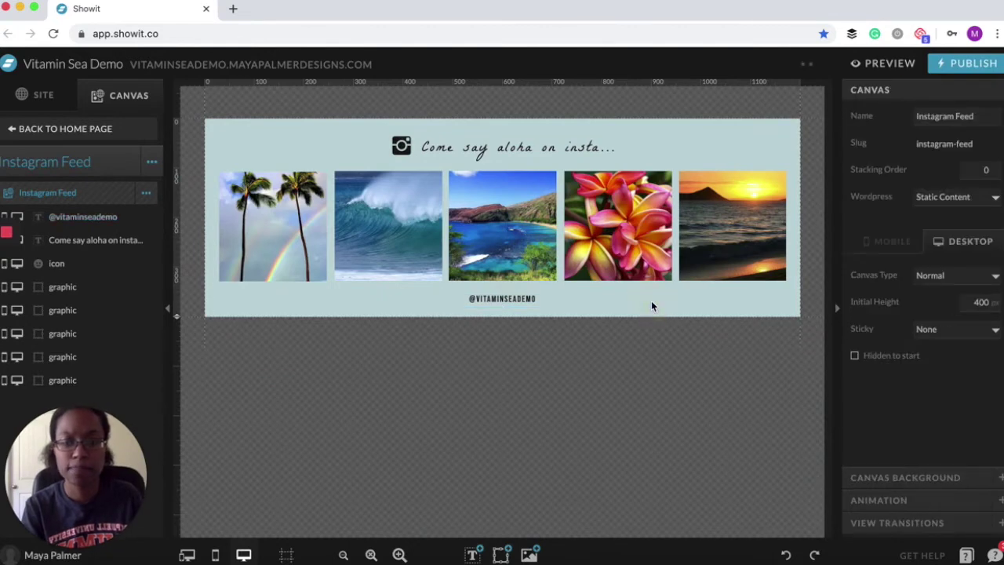
- Return to the Home page and view the background type options of the Services canvas
left_click(57, 129)
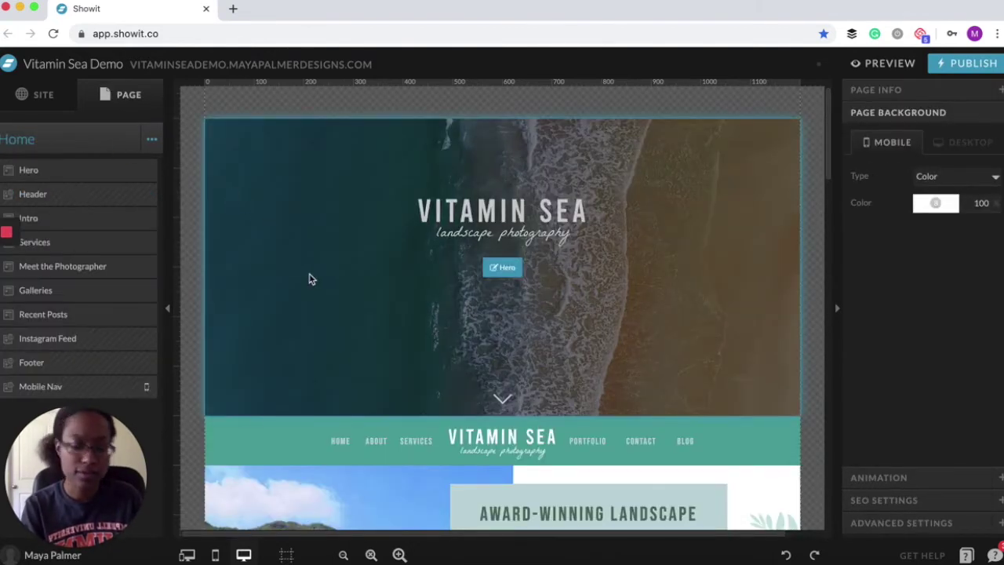
scroll(369, 341, "down", 5)
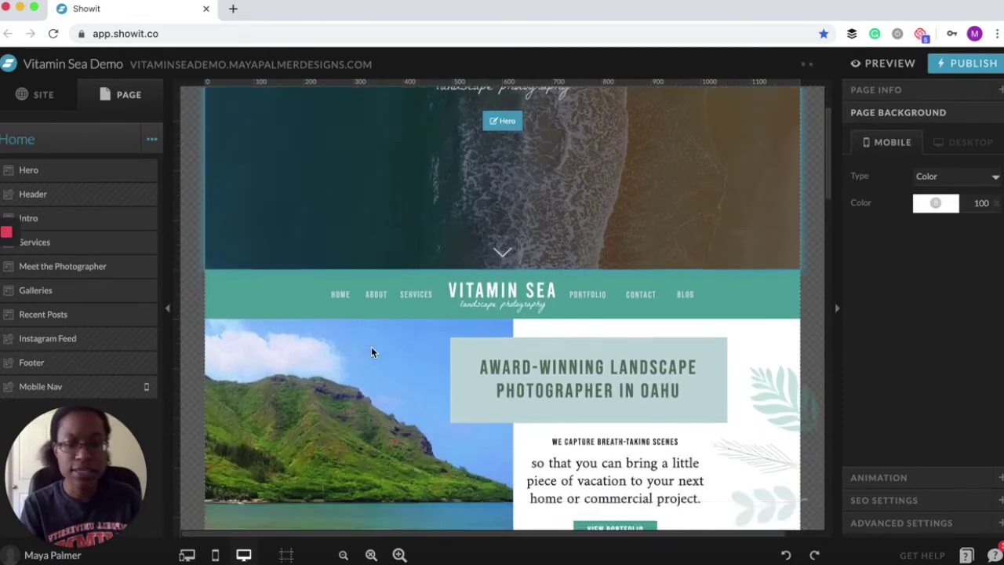
scroll(371, 352, "down", 5)
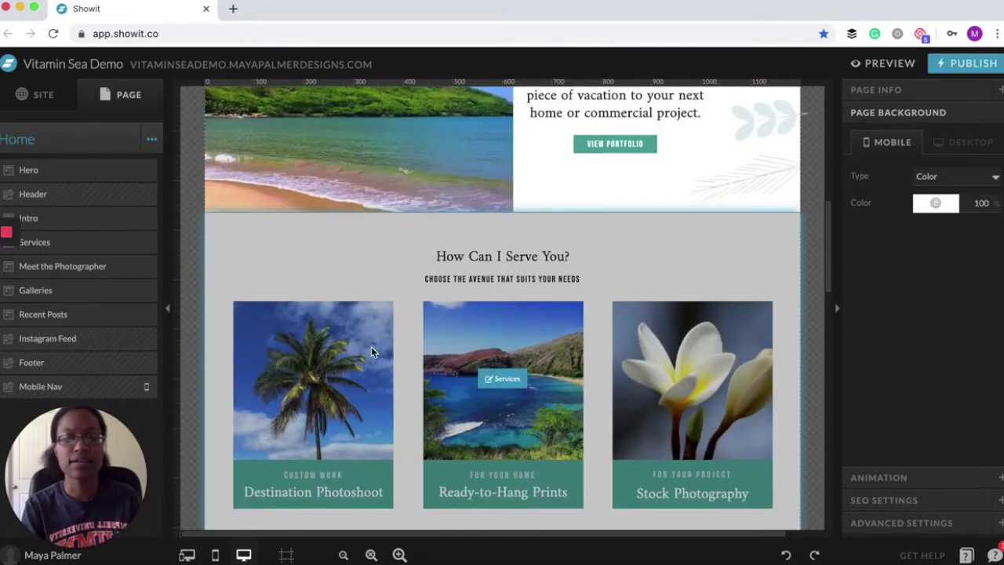
scroll(375, 354, "up", 1)
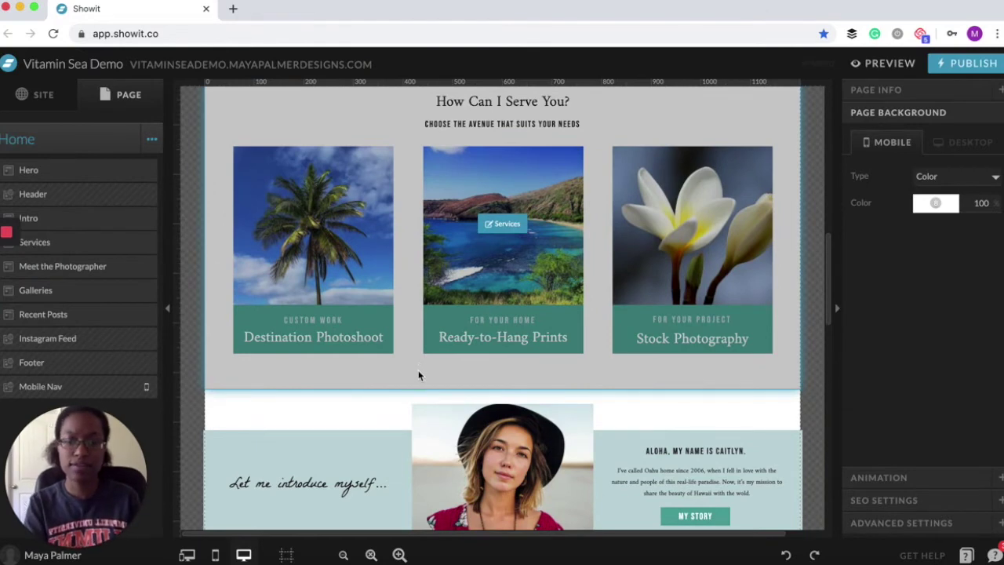
left_click(417, 370)
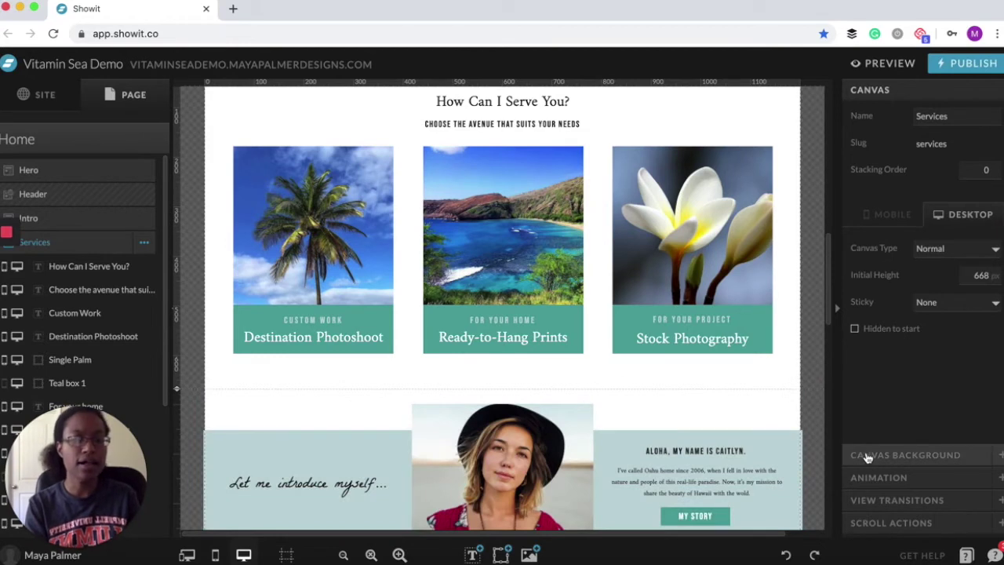
left_click(909, 457)
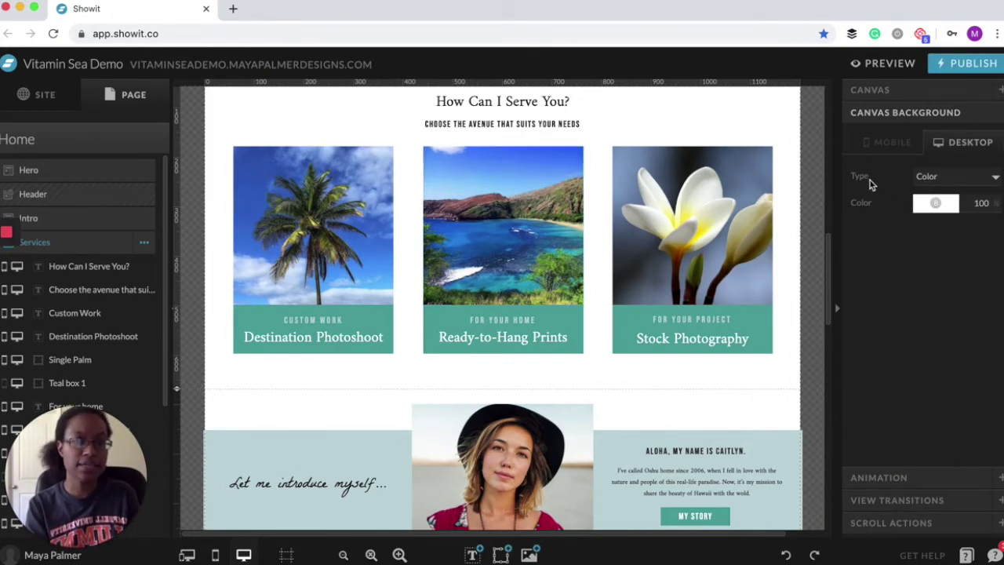
left_click(930, 178)
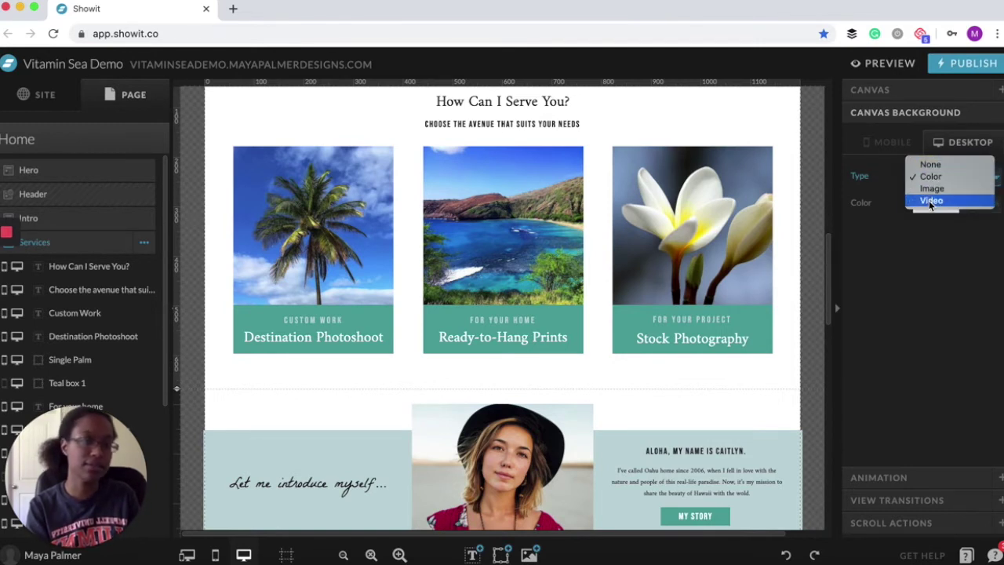
left_click(928, 242)
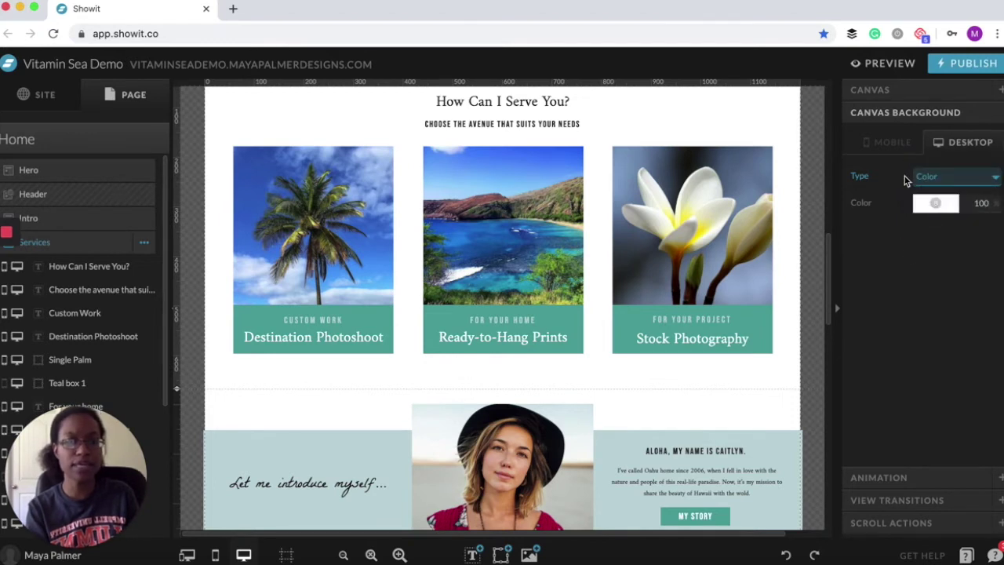
- Try palette color 7 as the Services canvas background, and restore white palette color 8
left_click(933, 205)
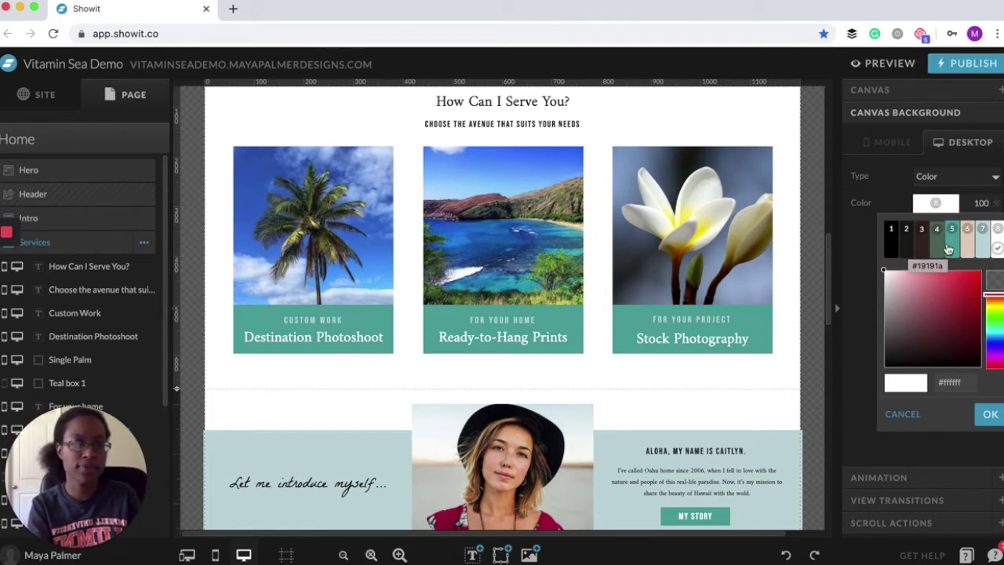
left_click(985, 245)
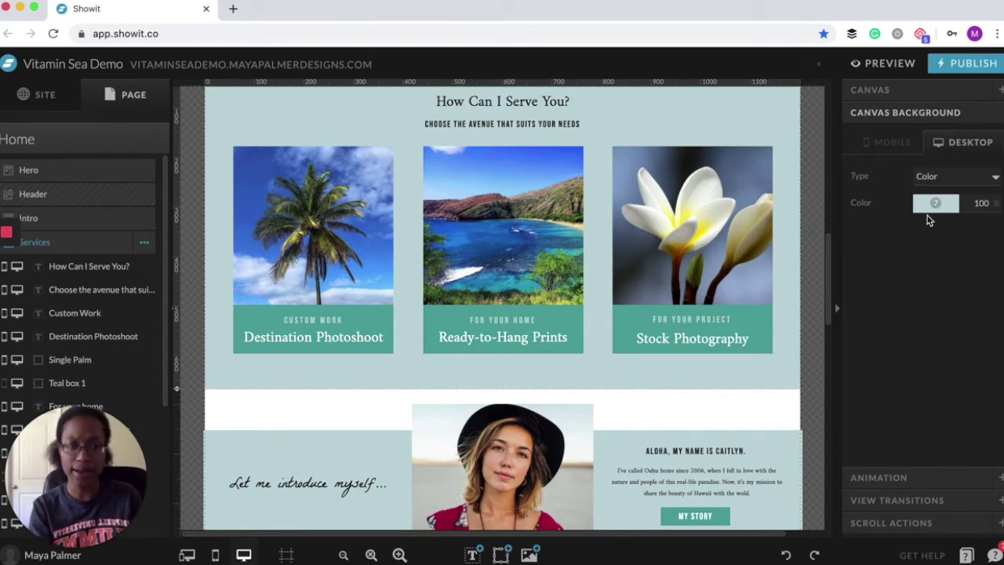
left_click(934, 204)
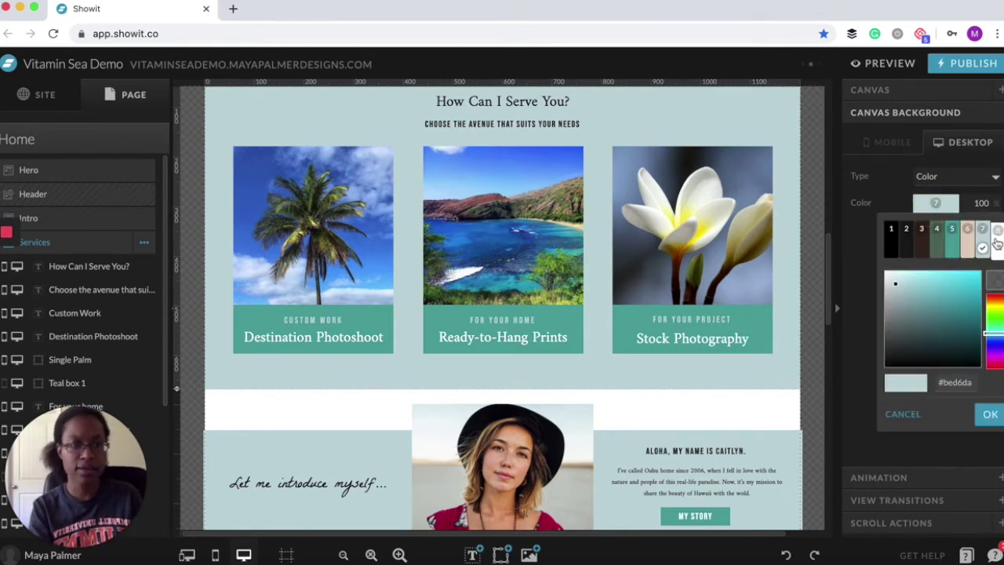
left_click(999, 235)
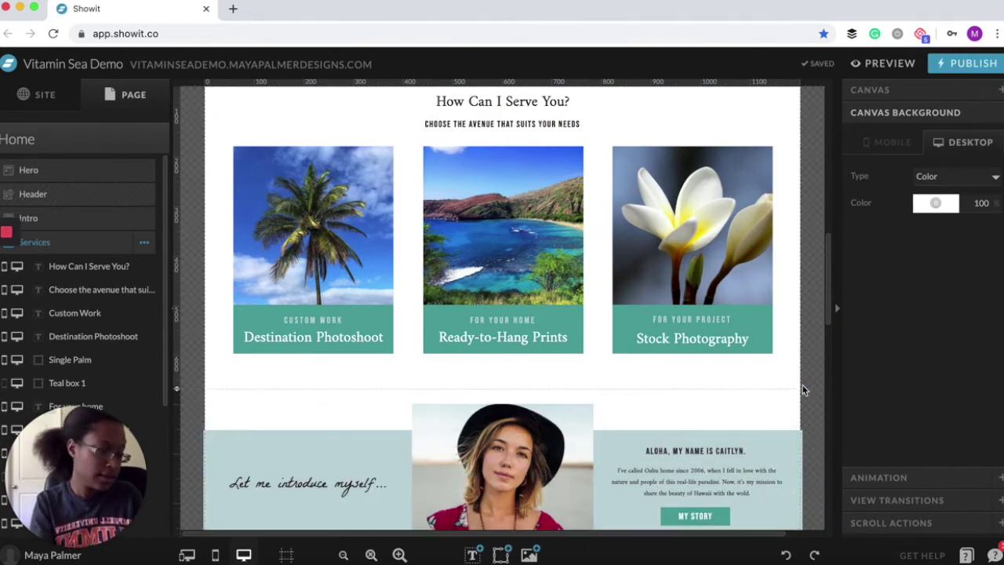
- Examine the Home page's sections down to the footer and the elements of the Recent Posts canvas
scroll(710, 437, "down", 10)
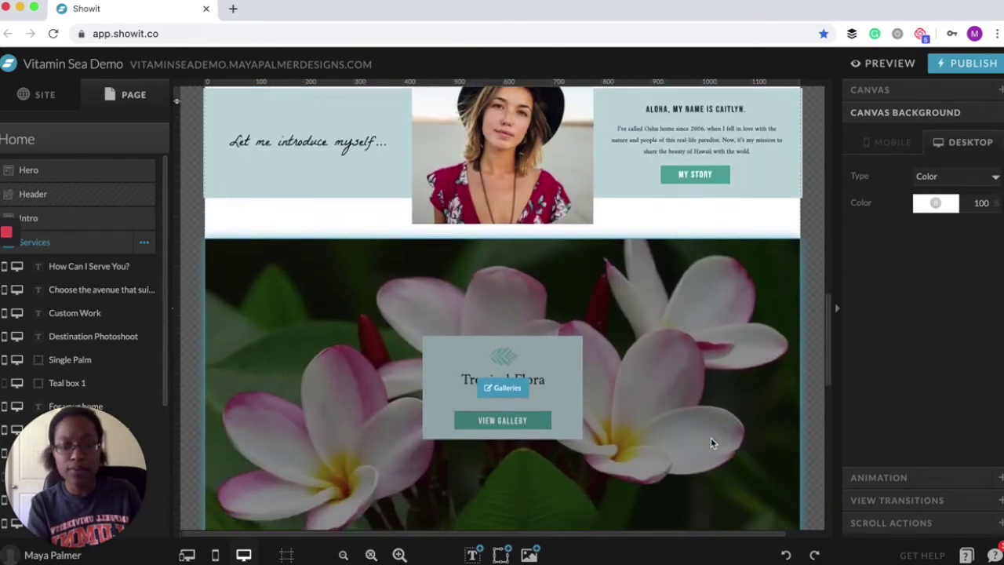
scroll(711, 443, "down", 5)
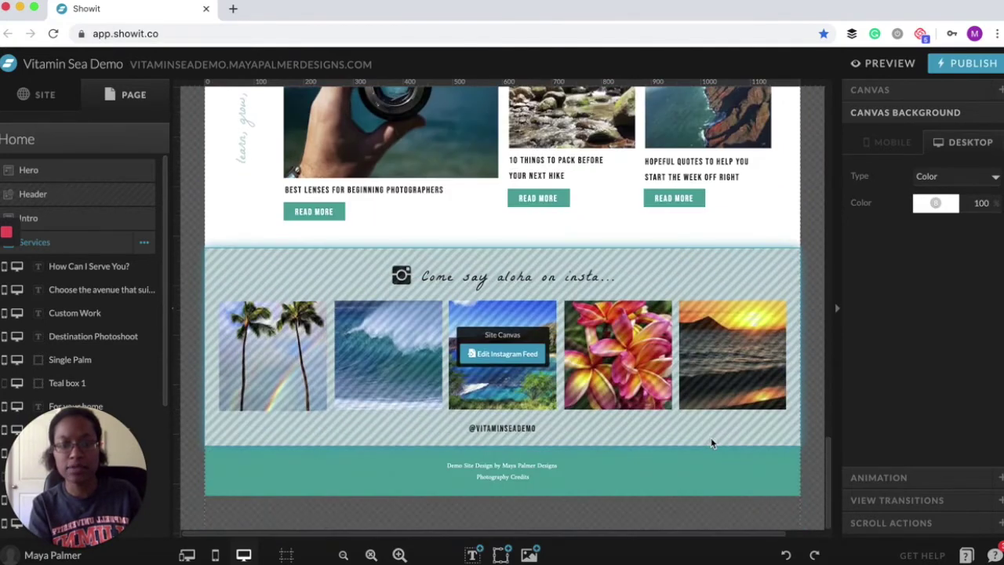
scroll(711, 443, "up", 15)
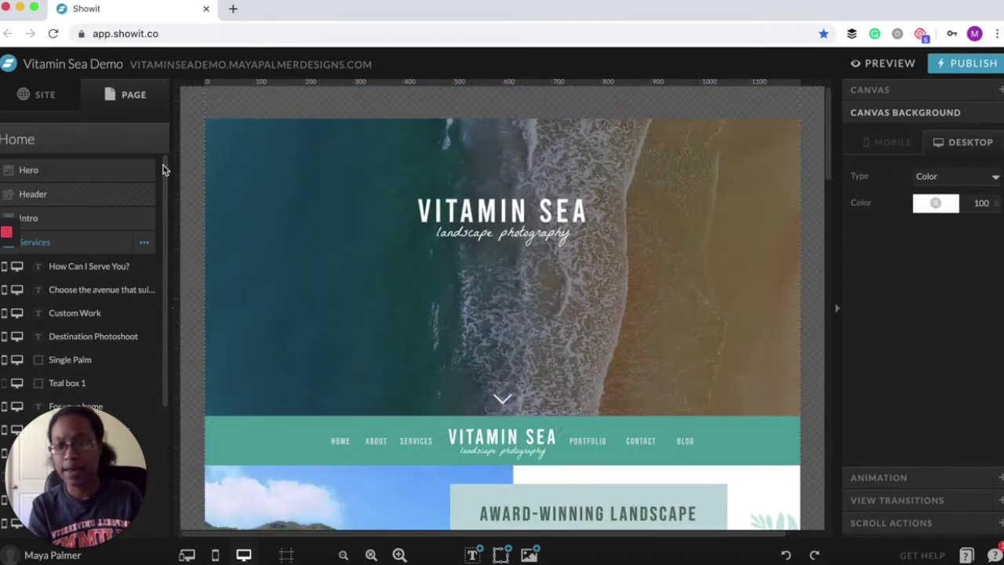
scroll(353, 322, "down", 10)
scroll(370, 340, "down", 7)
scroll(369, 341, "up", 2)
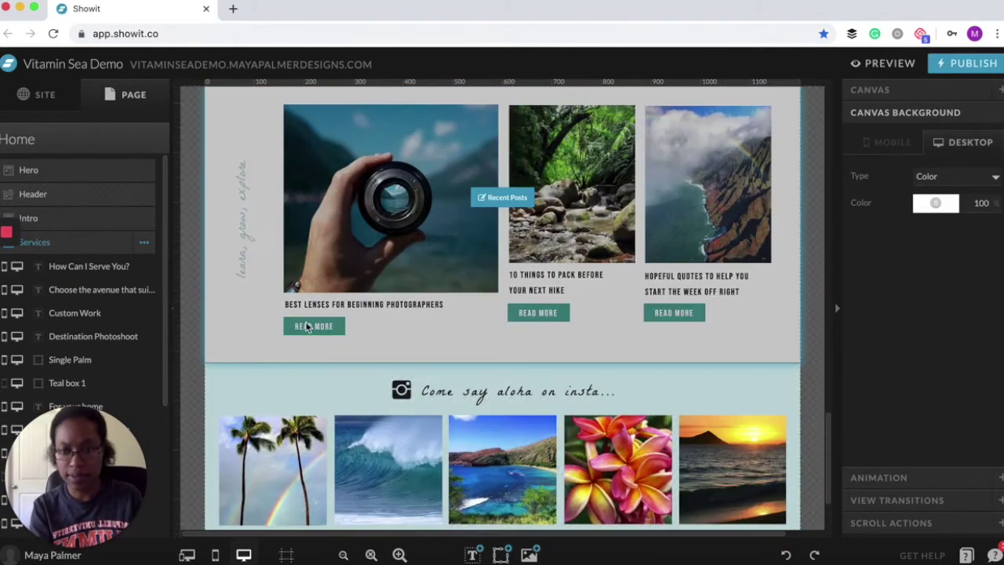
left_click(230, 318)
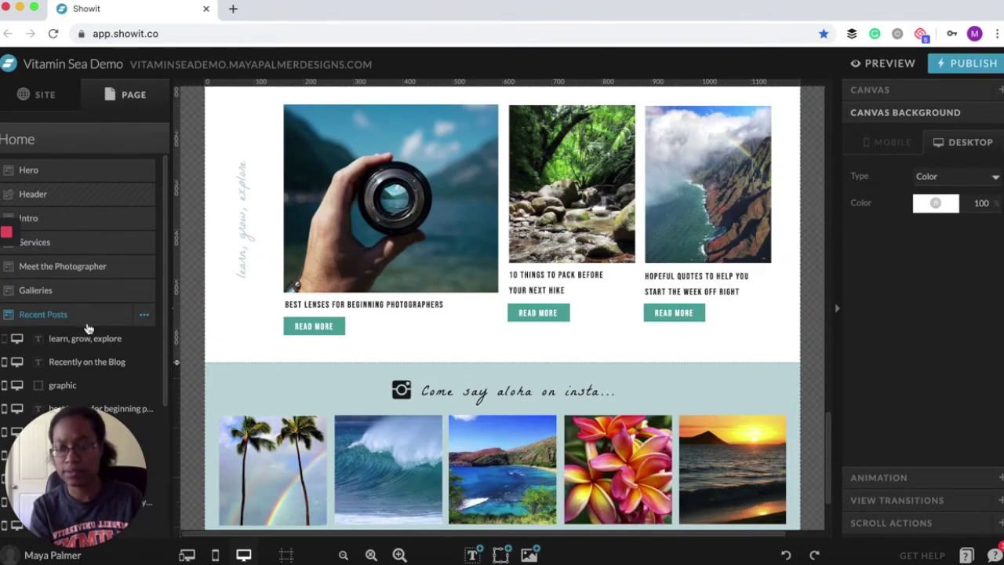
scroll(88, 328, "down", 3)
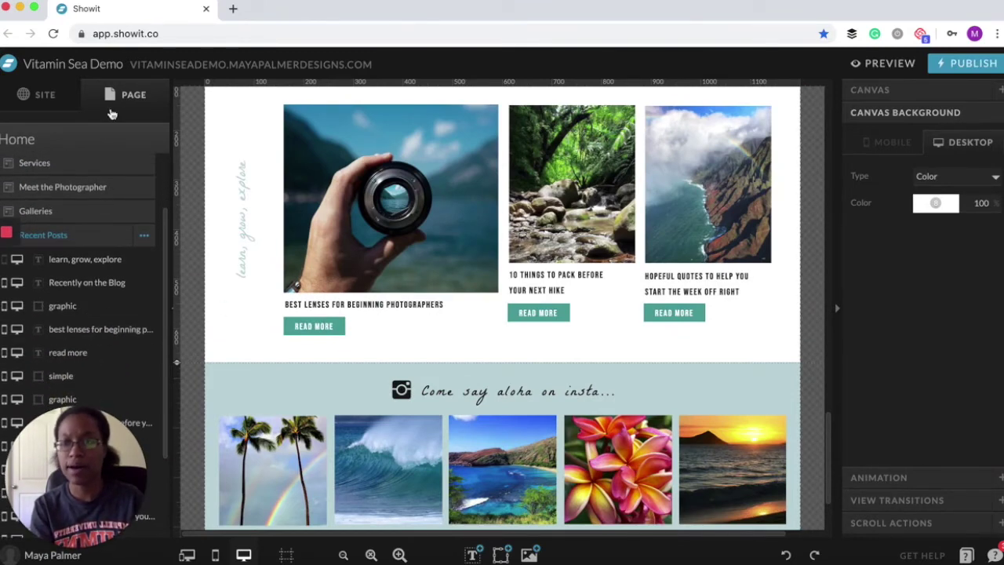
scroll(110, 183, "up", 3)
- Add a blank canvas to the Home page
left_click(145, 140)
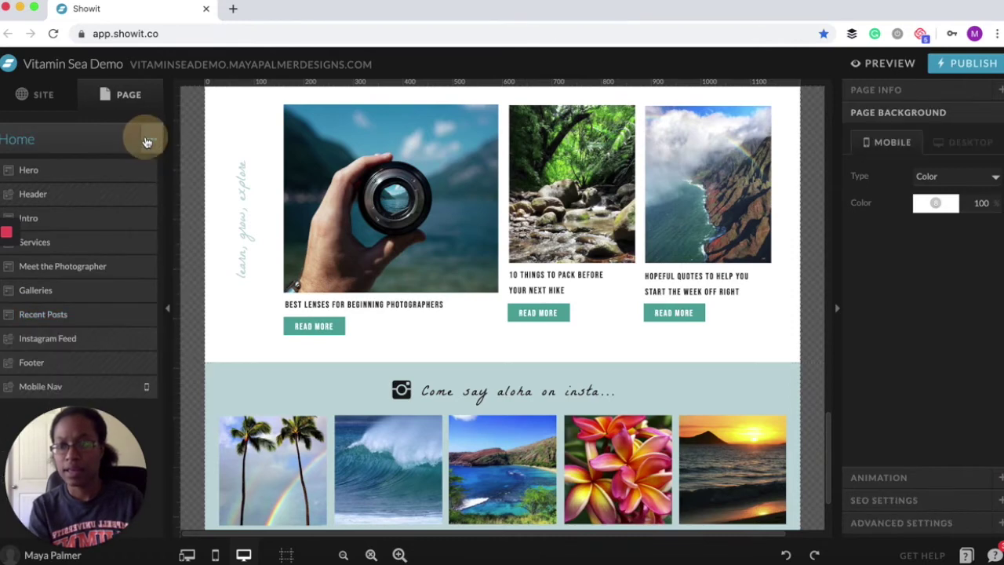
left_click(153, 145)
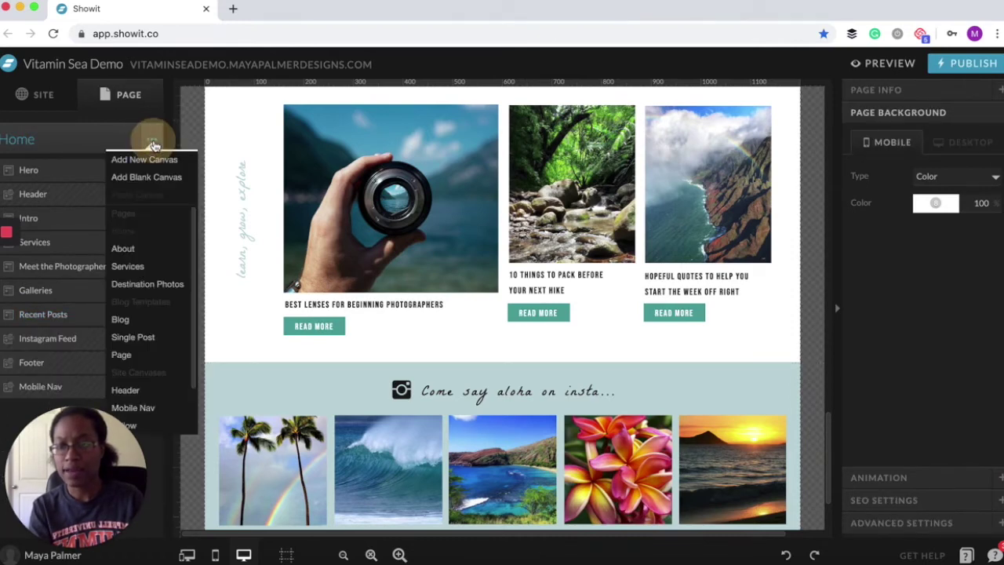
left_click(142, 179)
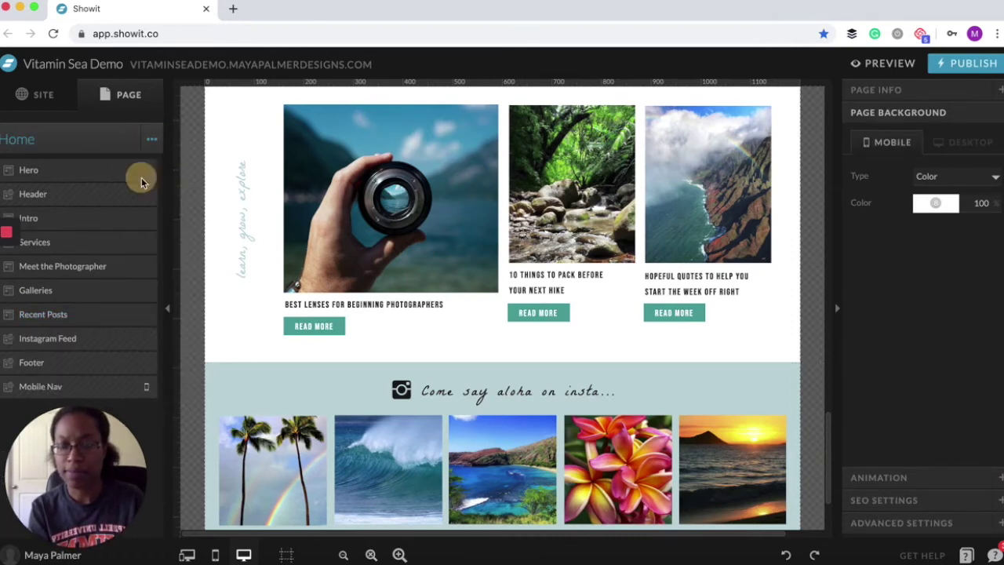
scroll(342, 366, "down", 3)
scroll(343, 366, "down", 4)
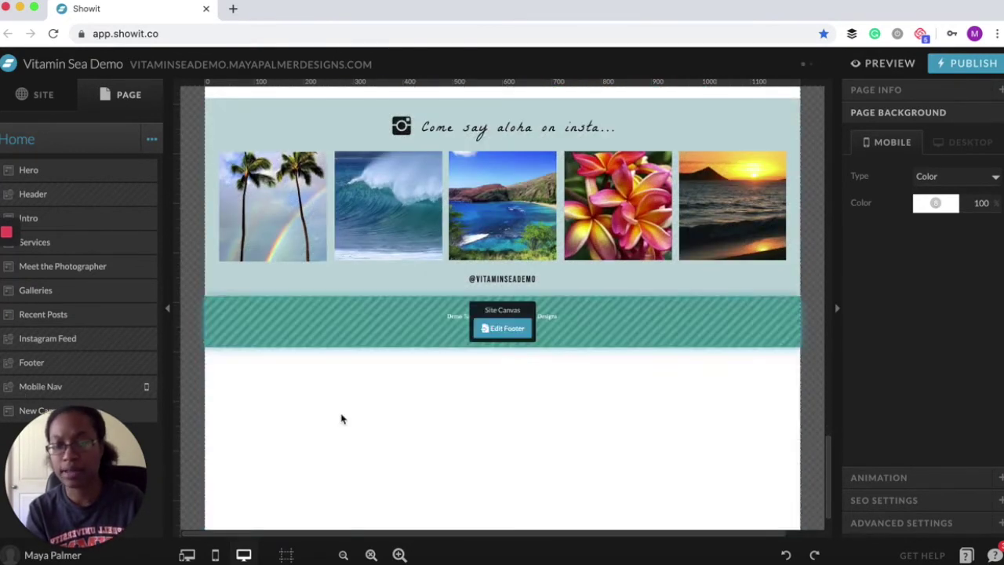
- Reorder the new blank canvas so it sits between Recent Posts and Instagram Feed
left_click_drag(26, 412, 228, 386)
left_click(48, 413)
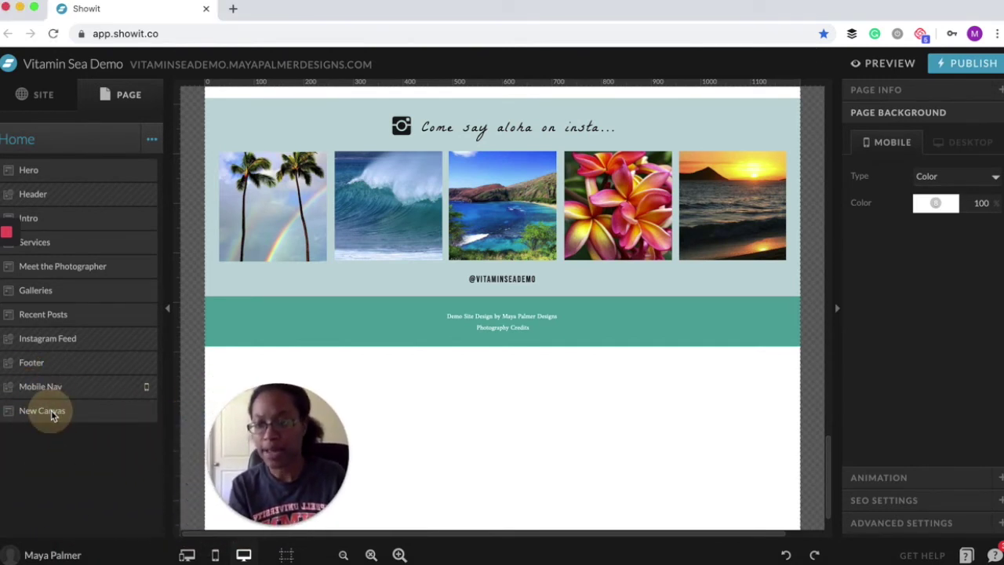
left_click_drag(46, 414, 54, 325)
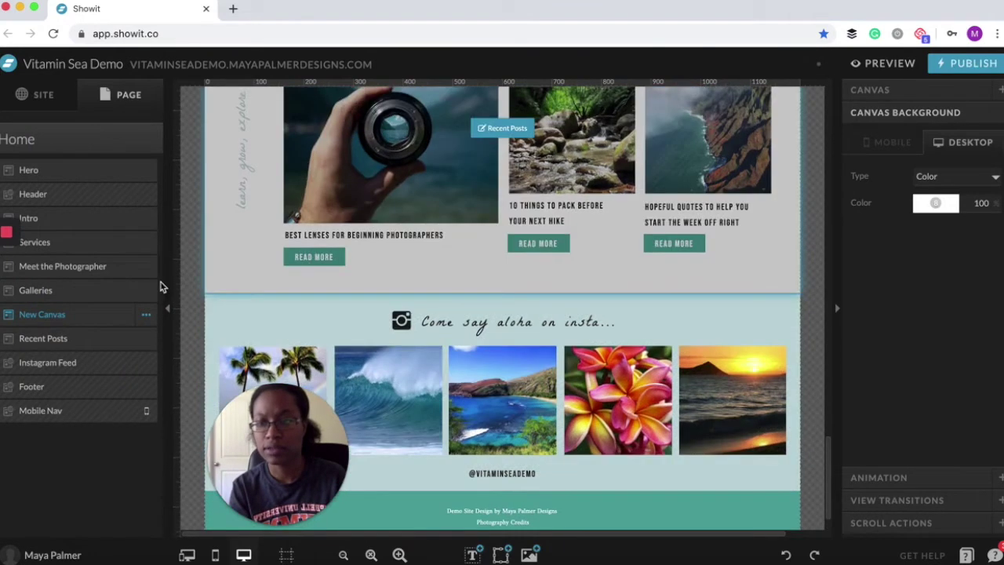
left_click_drag(44, 318, 44, 351)
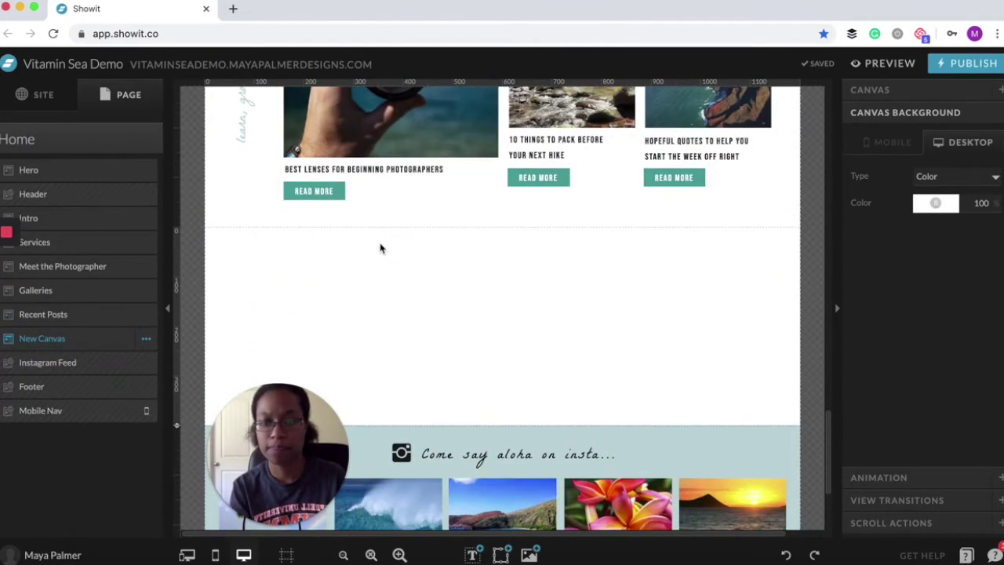
left_click(382, 291)
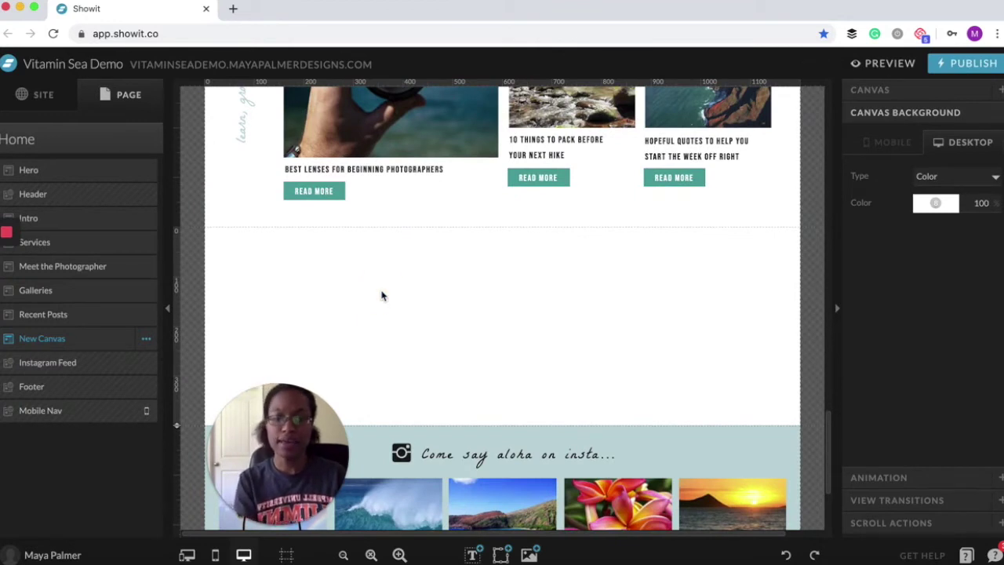
- Shorten the new blank canvas to a height of about 320 px
left_click_drag(310, 430, 104, 426)
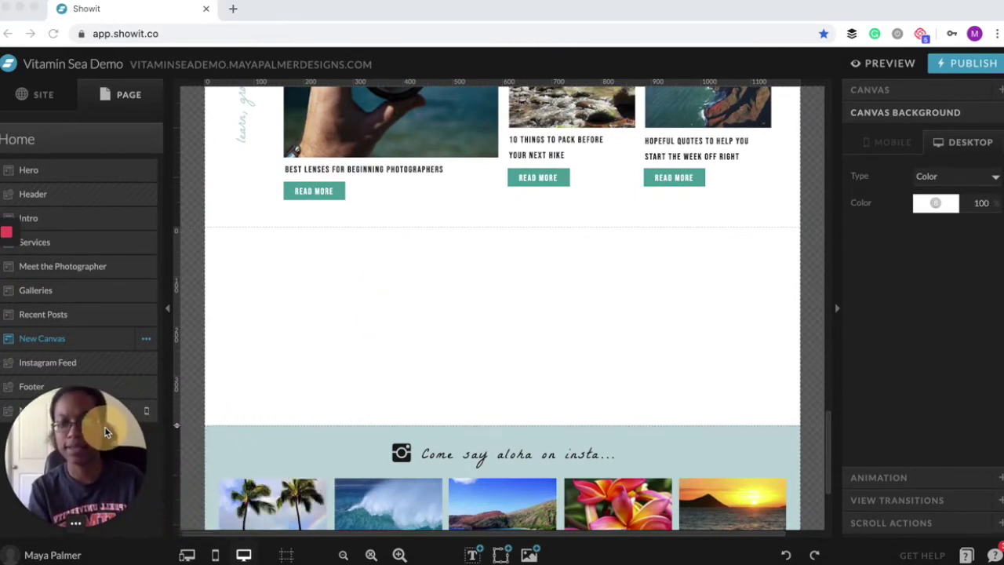
left_click(178, 436)
left_click_drag(179, 427, 188, 348)
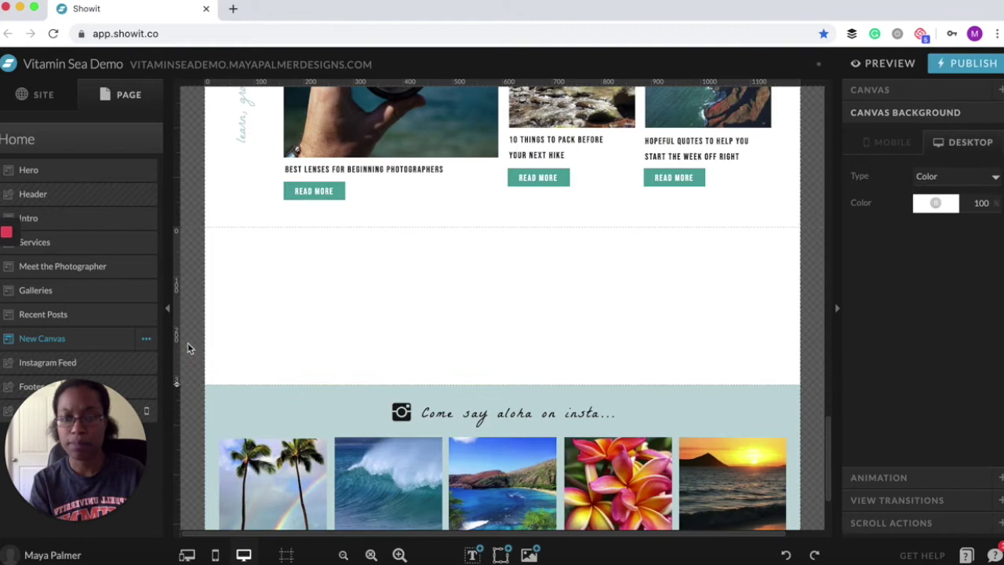
left_click(307, 330)
- Add a Heading text element to the new blank canvas
mouse_move(476, 557)
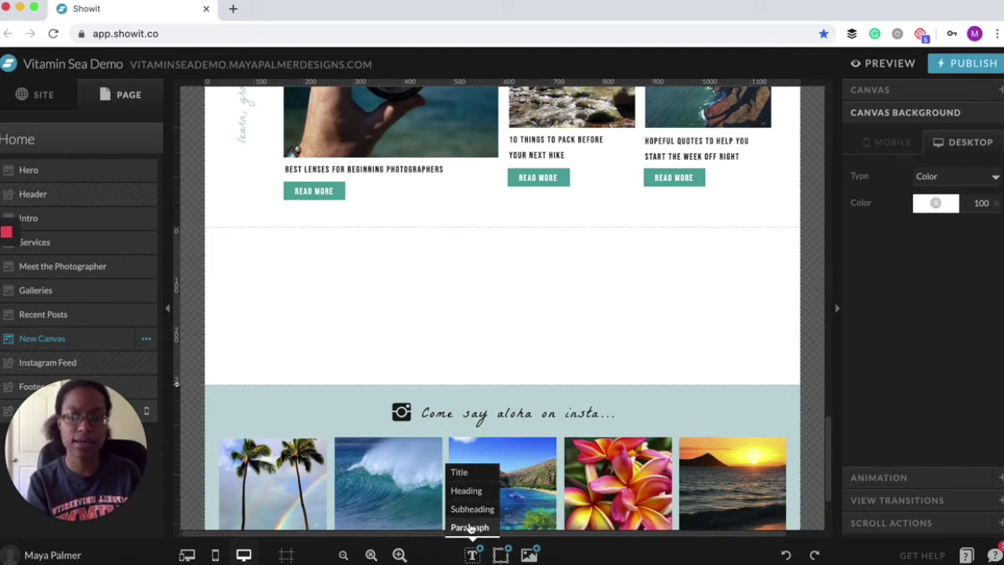
left_click(468, 491)
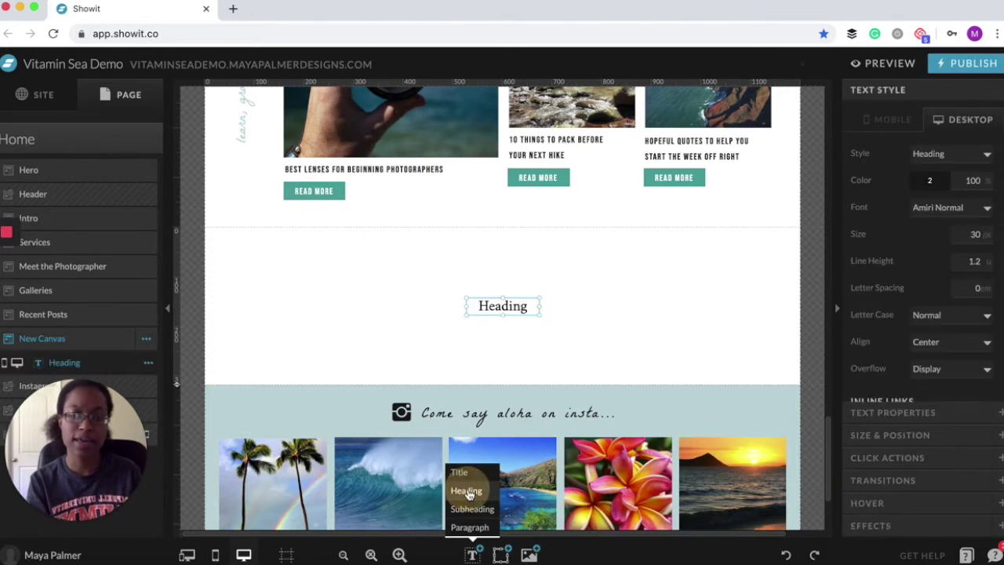
left_click(390, 301)
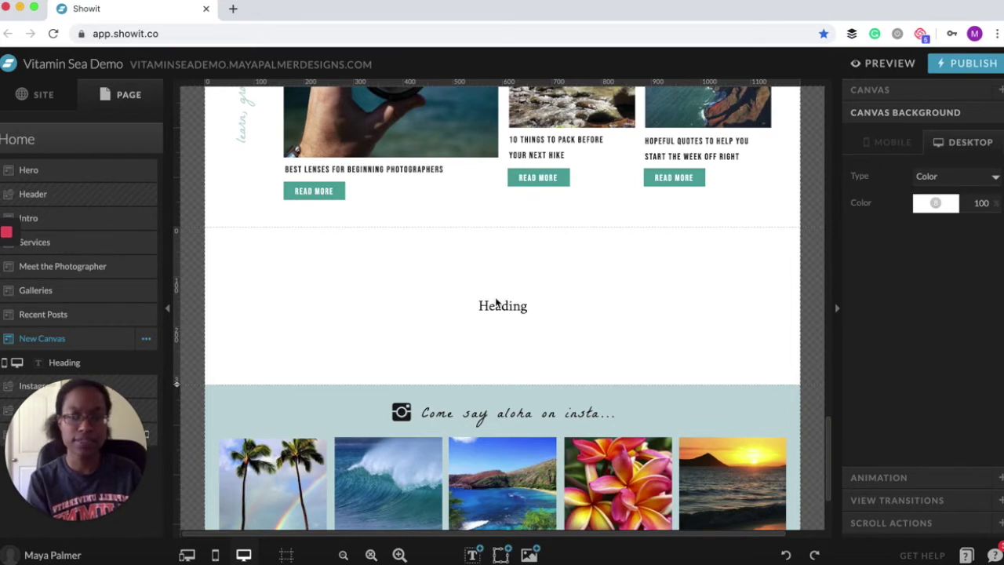
- Review the site's color palette and type styles in Design Settings, and save them as they are
left_click(45, 99)
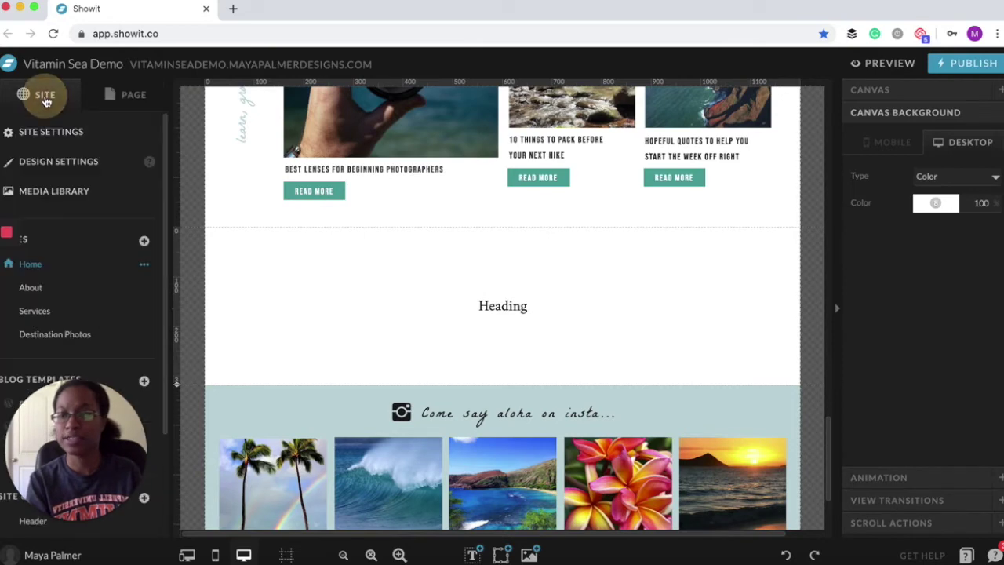
left_click(54, 160)
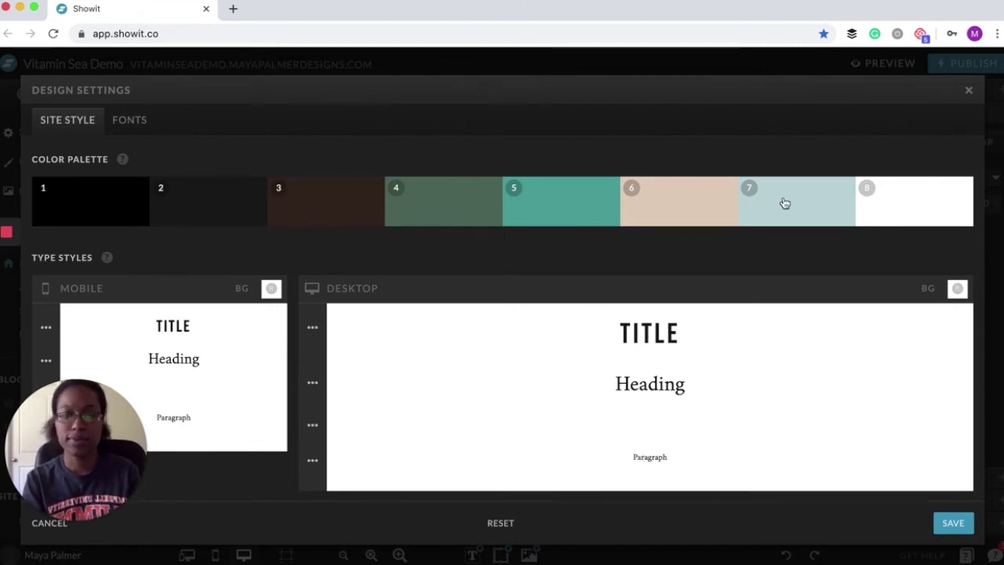
left_click(948, 525)
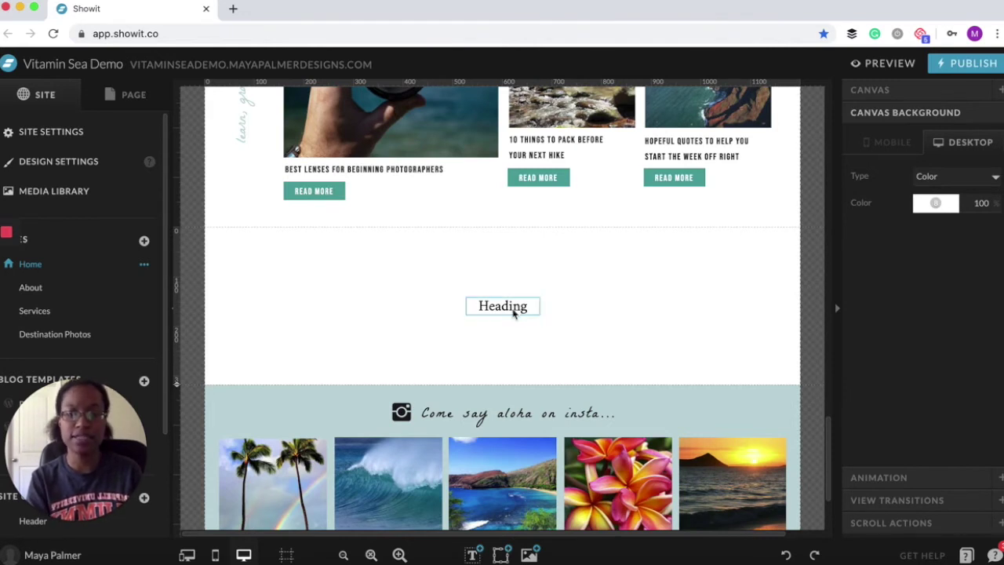
- Move the heading up near the new canvas's upper edge, slightly right of center
left_click_drag(514, 312, 538, 264)
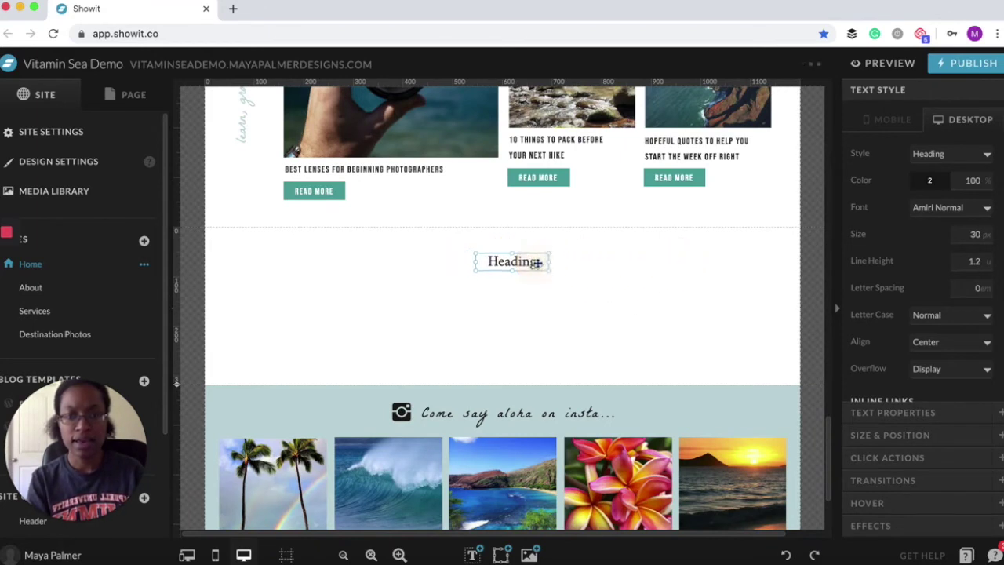
- Change the heading's text to "Add heading here." and widen its text box to about 254 px
double_click(498, 262)
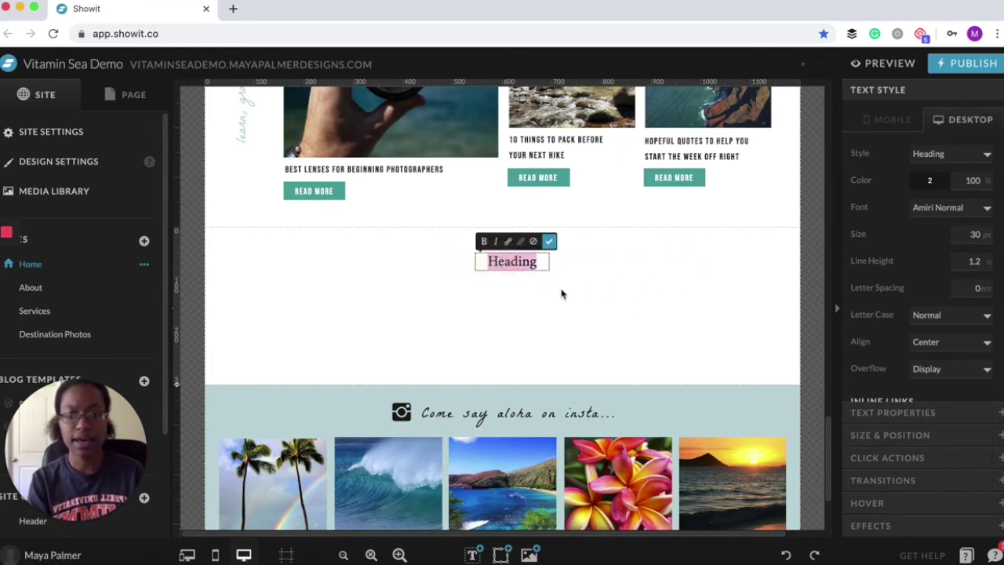
type("Add heading here.")
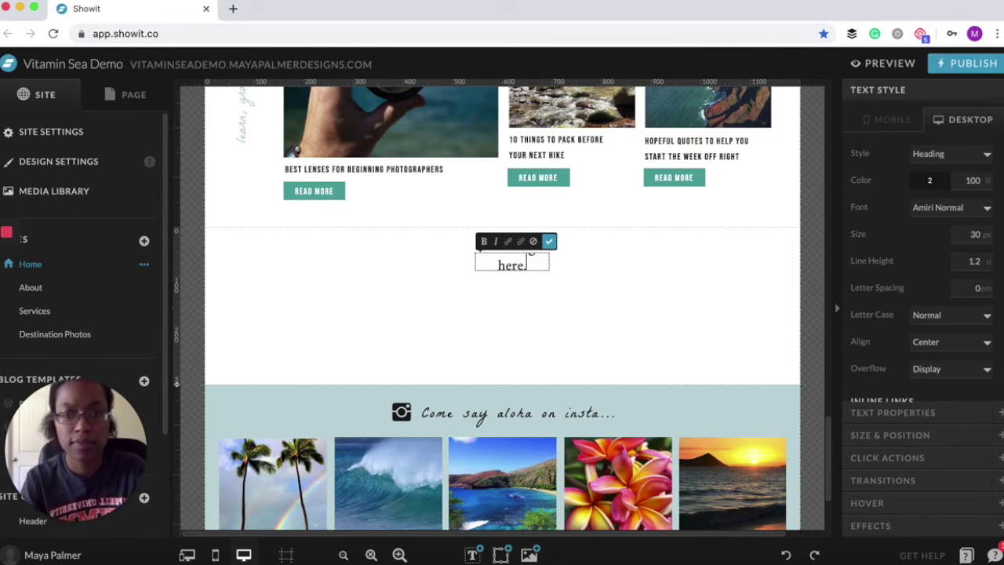
left_click(549, 240)
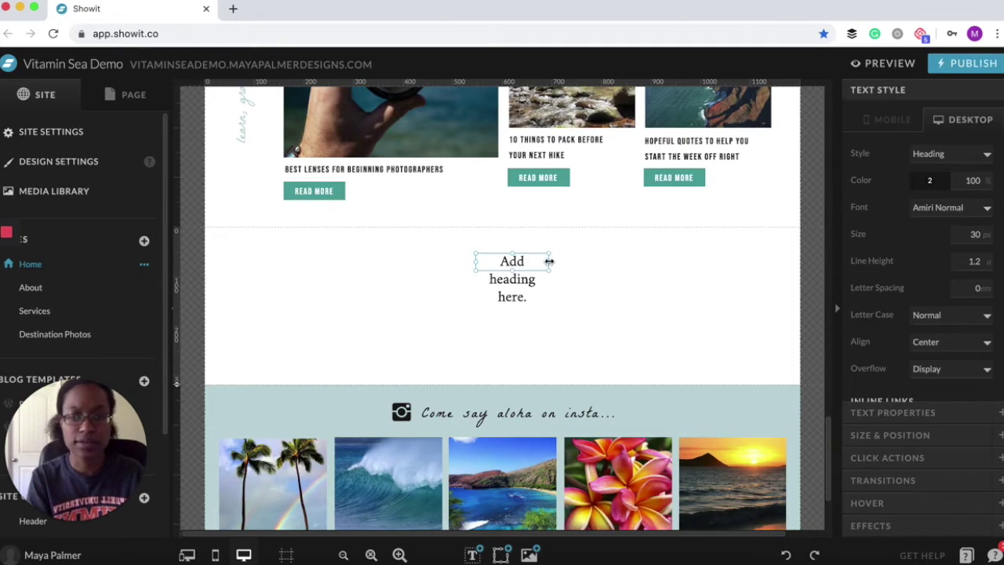
left_click_drag(549, 261, 603, 261)
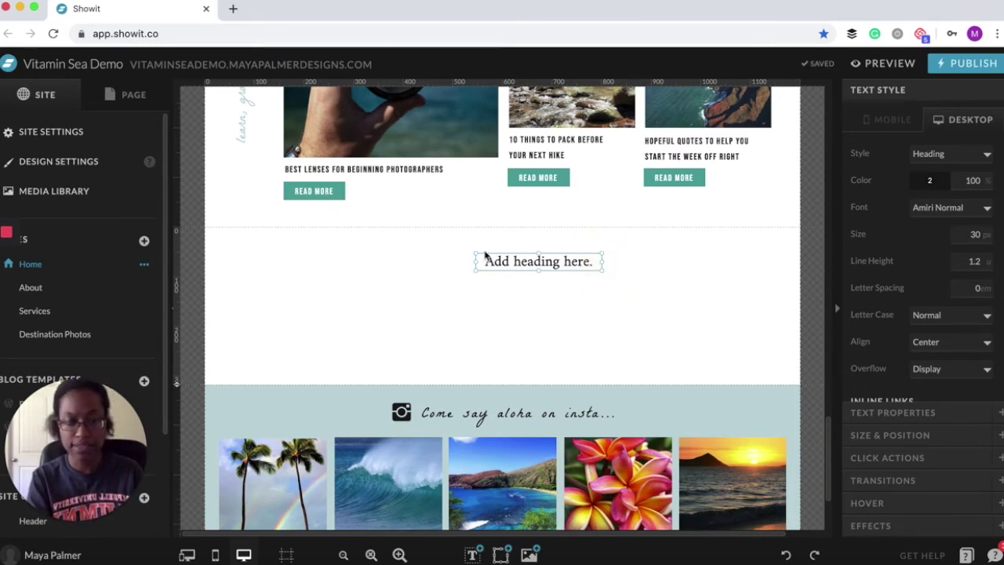
- Center the heading horizontally on the new canvas
left_click(532, 326)
left_click(555, 267)
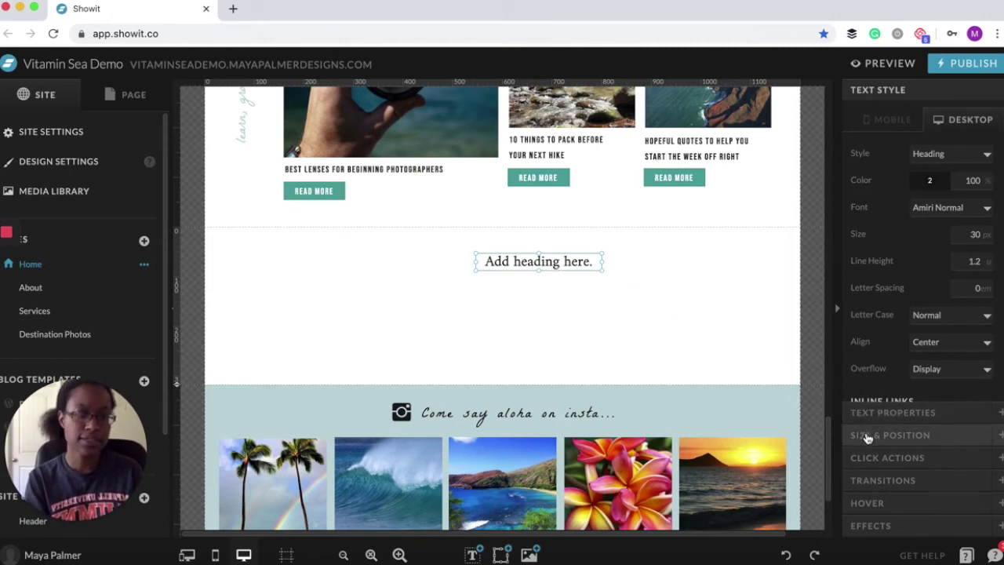
left_click(868, 436)
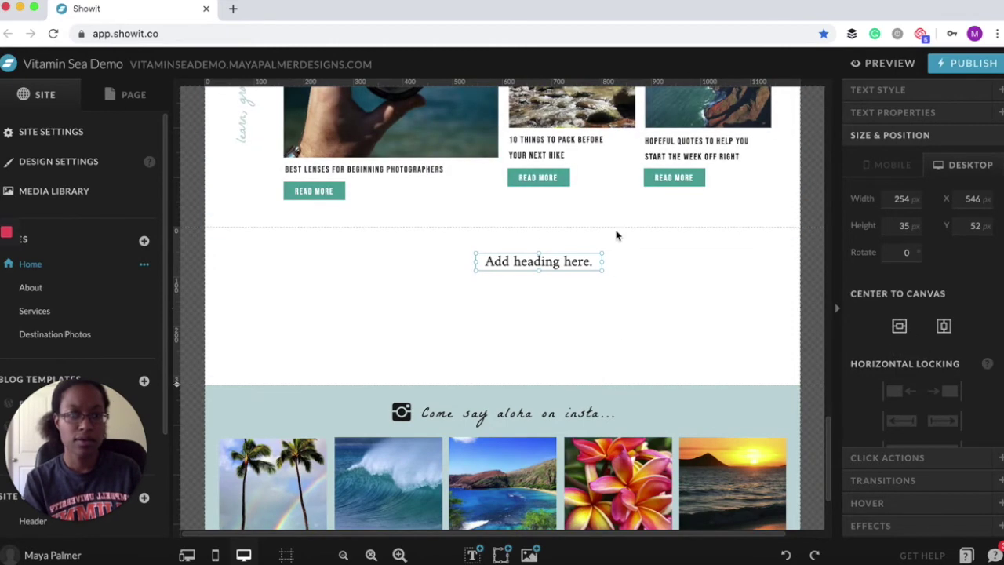
left_click(945, 328)
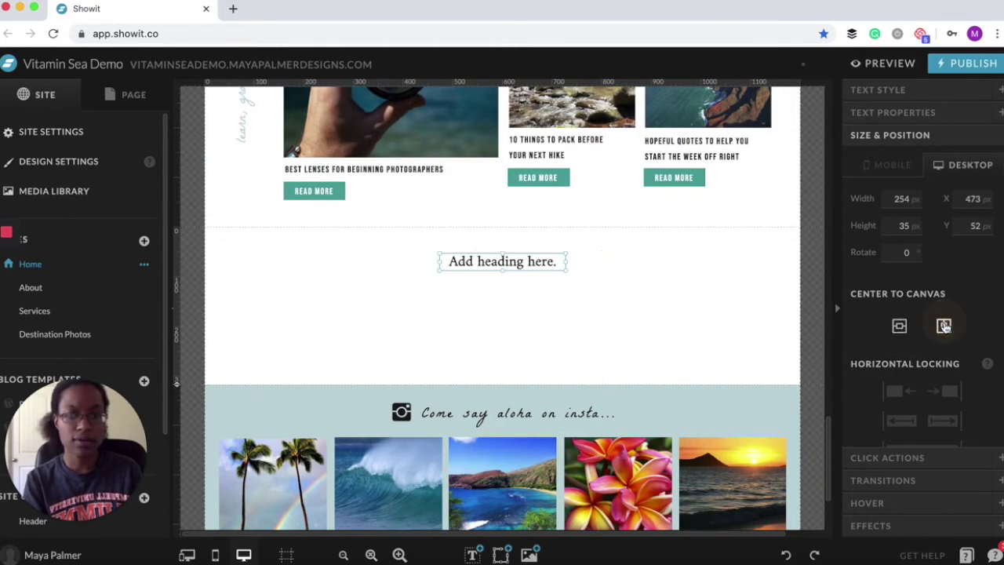
- Add the image dog 1.jpg from the Demo Site media folder to the new canvas
left_click(691, 335)
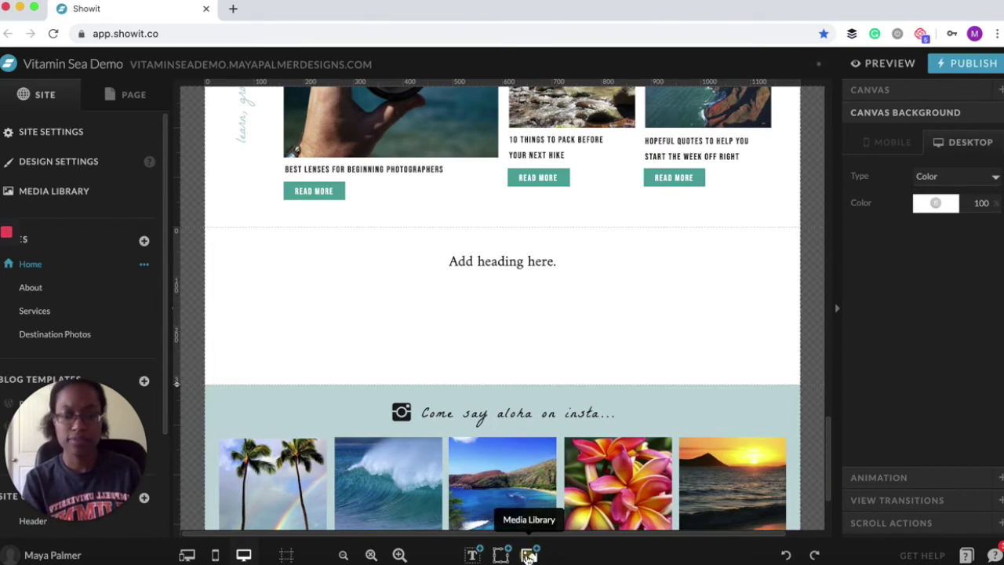
left_click(529, 555)
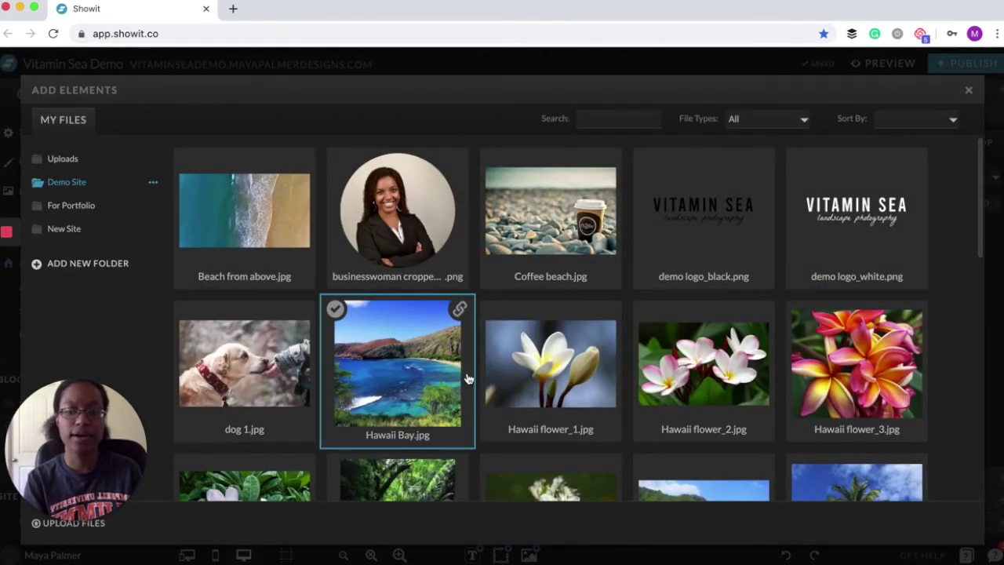
left_click(217, 365)
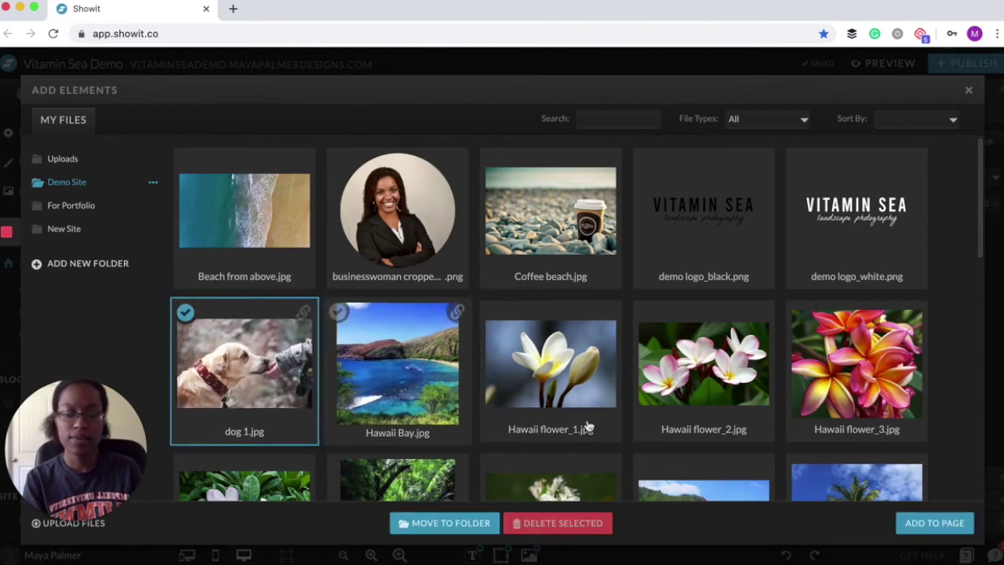
left_click(936, 525)
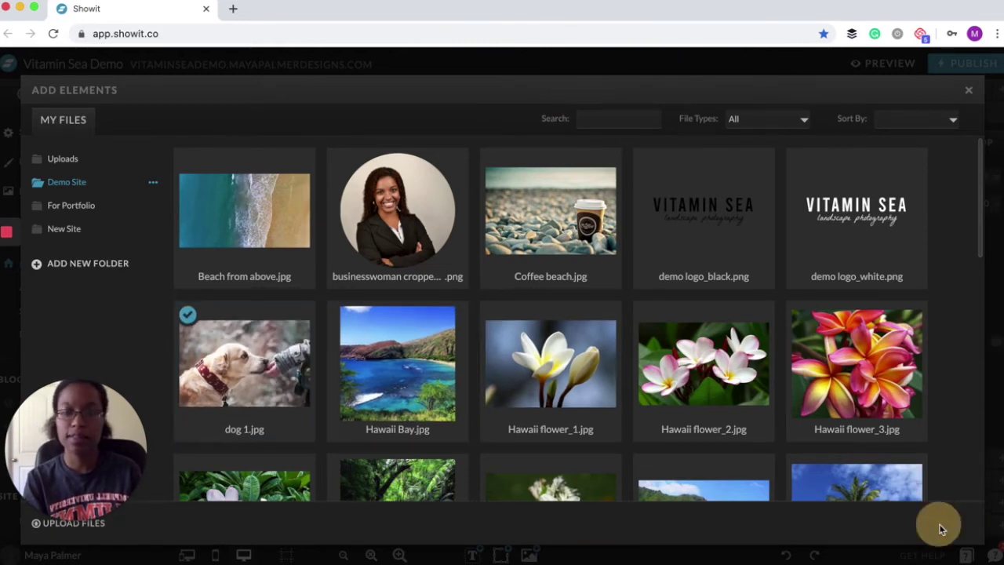
- Enlarge the dog photo to roughly the new canvas's full height and place it in the left part of the canvas
left_click_drag(495, 297, 361, 316)
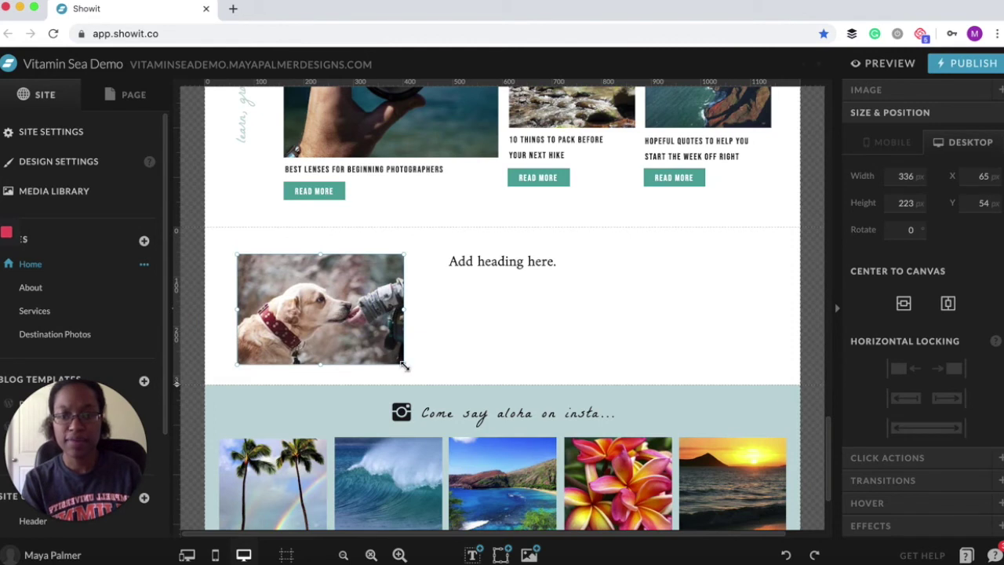
left_click_drag(404, 365, 467, 408)
left_click_drag(353, 306, 331, 277)
left_click(568, 317)
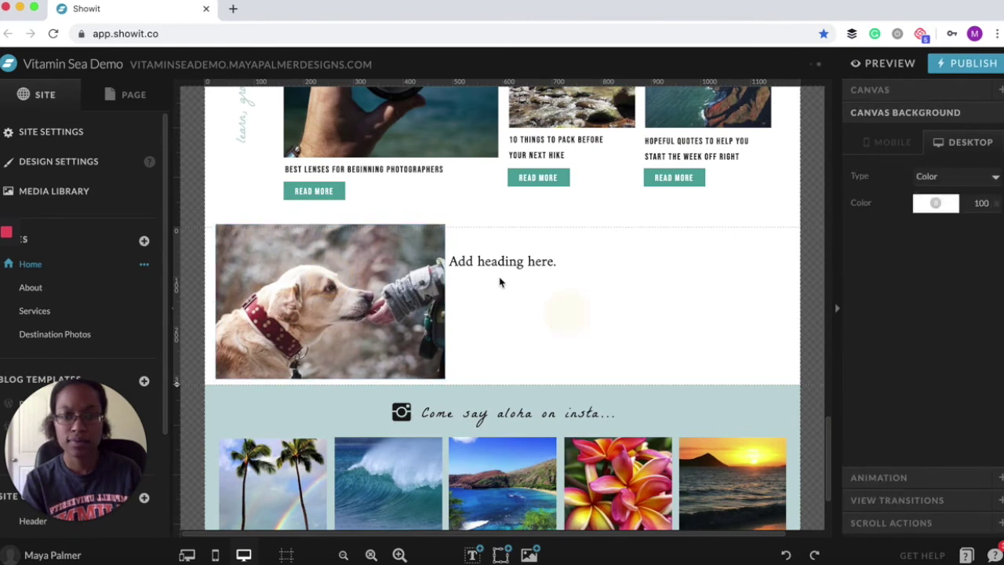
- Move the heading to about X 353, Y 16 so it overlaps the dog photo, and order it in front of the photo
left_click_drag(484, 271, 419, 243)
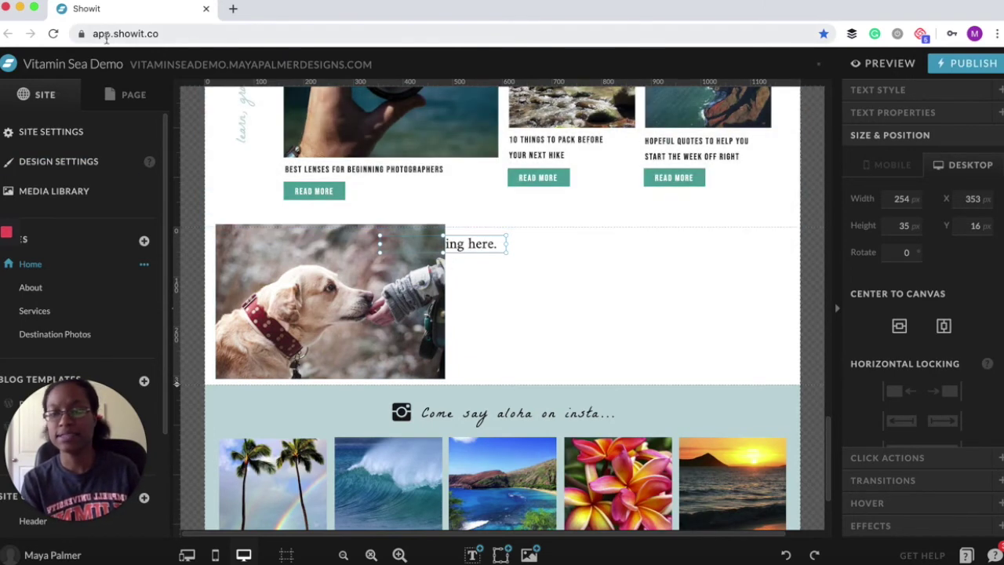
left_click(125, 95)
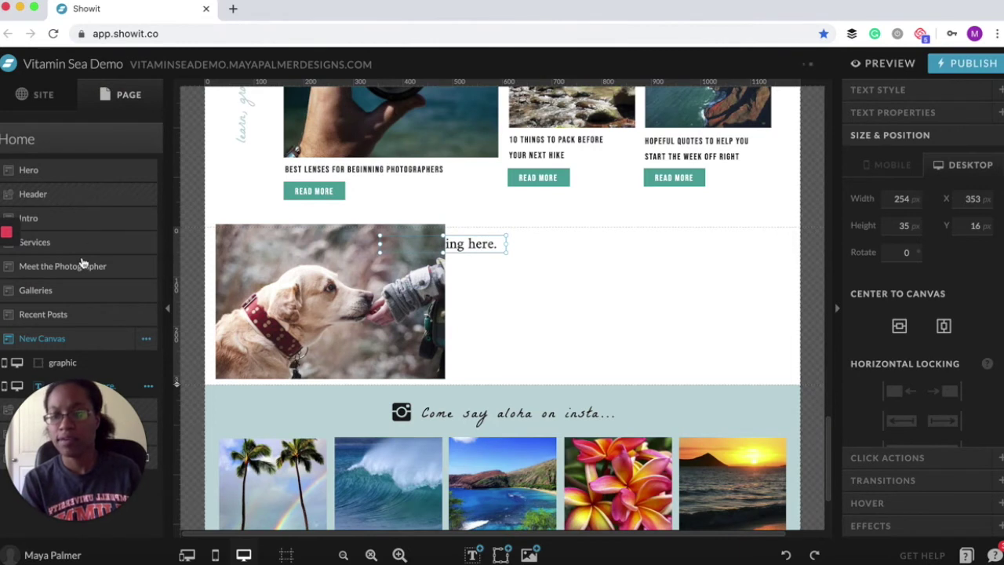
left_click(49, 462)
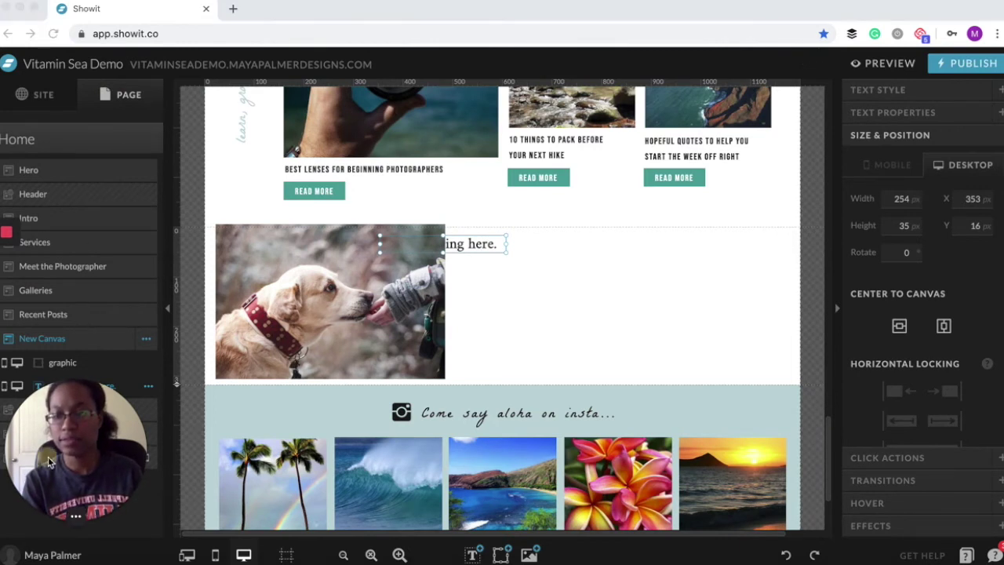
left_click_drag(48, 462, 252, 455)
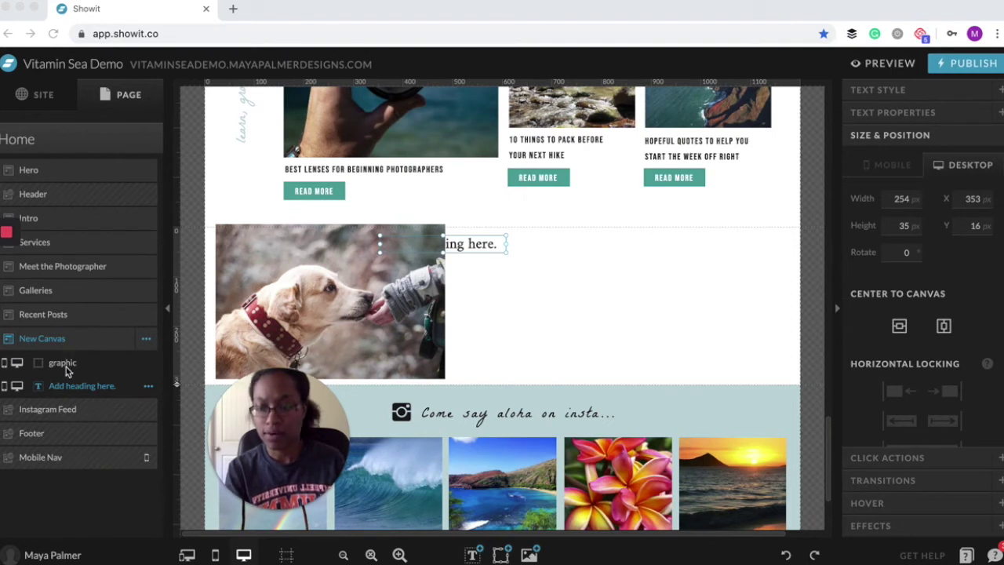
left_click(68, 390)
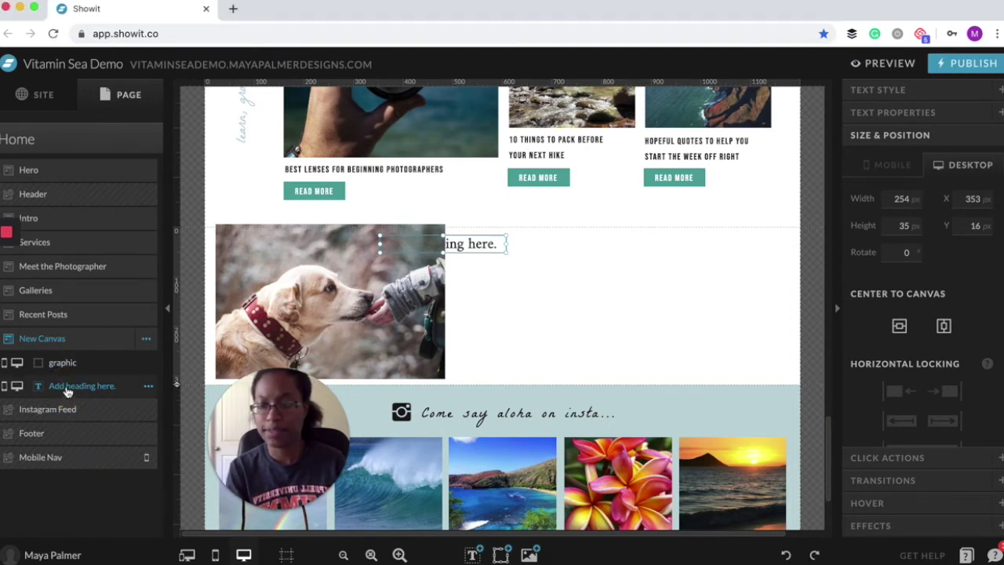
left_click(67, 390)
left_click_drag(67, 390, 68, 362)
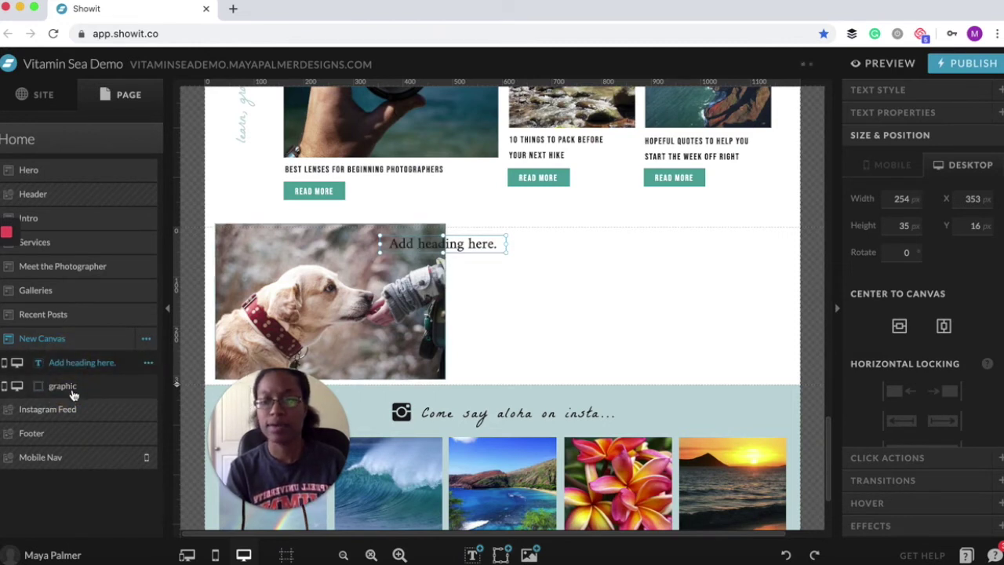
left_click(515, 304)
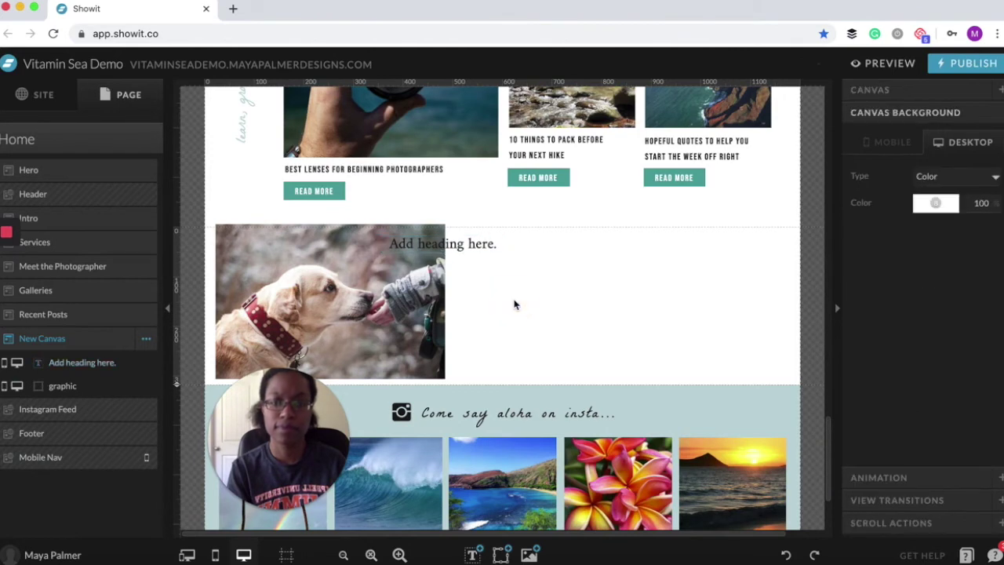
mouse_move(311, 485)
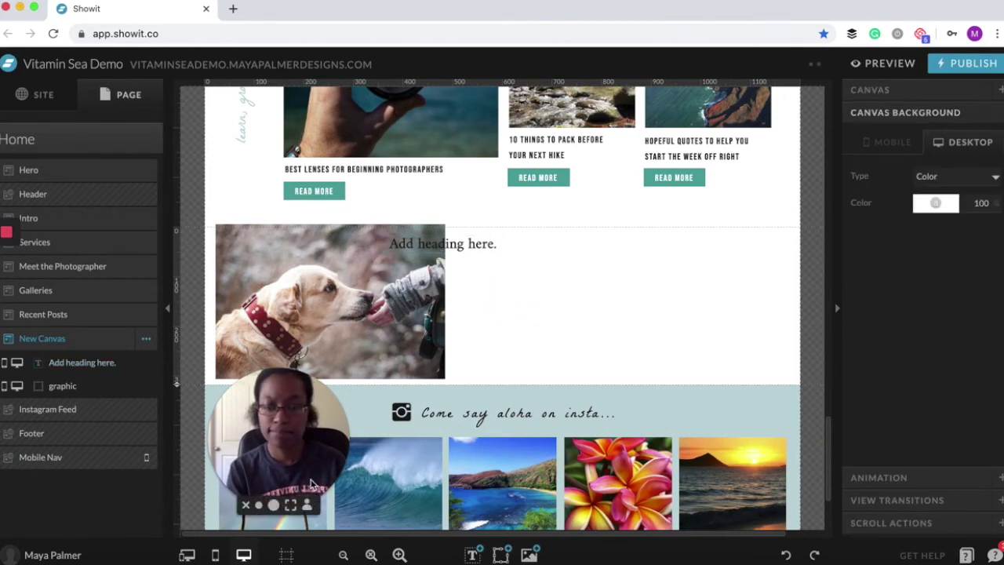
left_click_drag(267, 473, 310, 459)
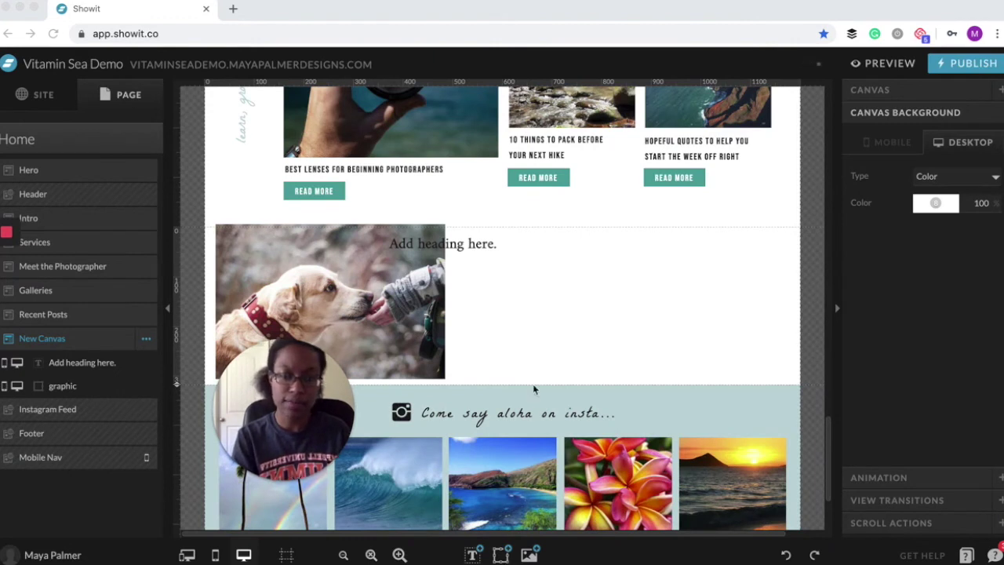
left_click(531, 331)
mouse_move(509, 552)
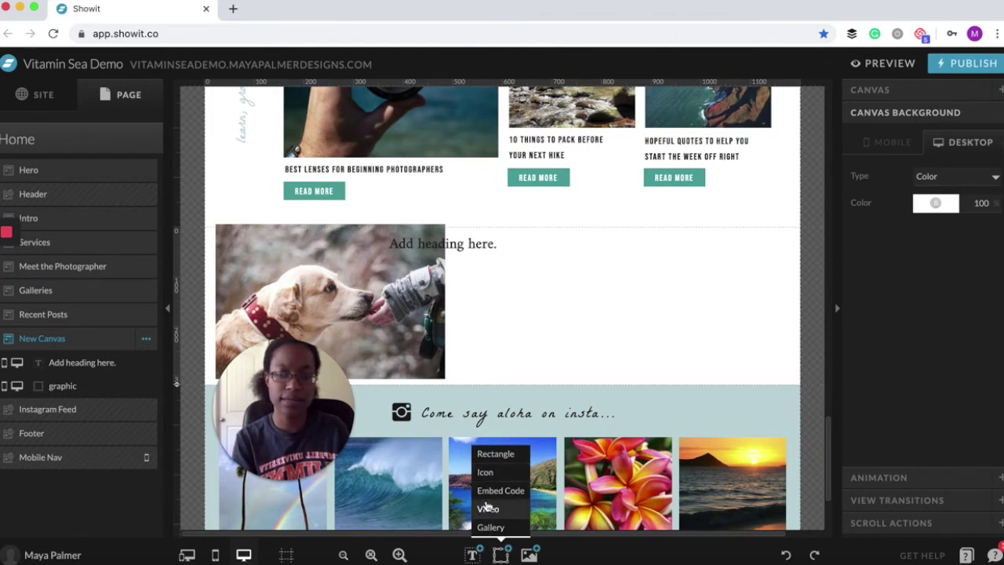
left_click(524, 309)
- Preview the site and open the preview of the Home page in its own browser tab
scroll(525, 309, "up", 10)
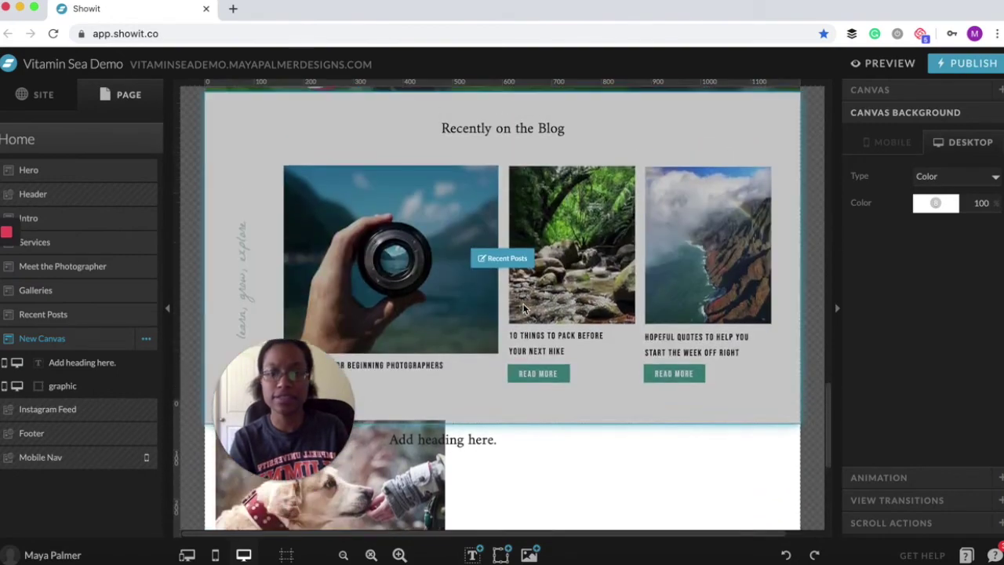
scroll(524, 308, "up", 3)
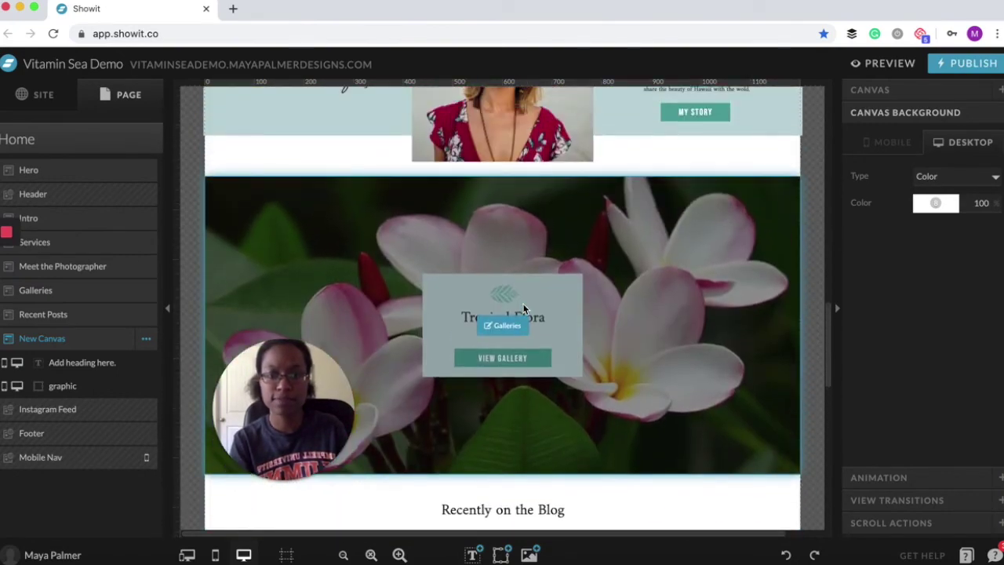
left_click(645, 462)
left_click(896, 63)
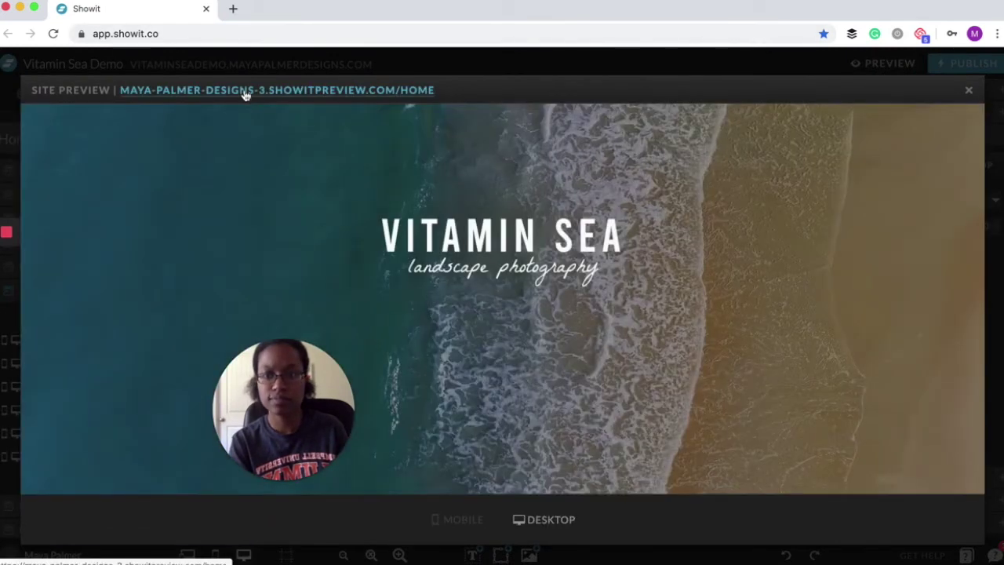
left_click(244, 91)
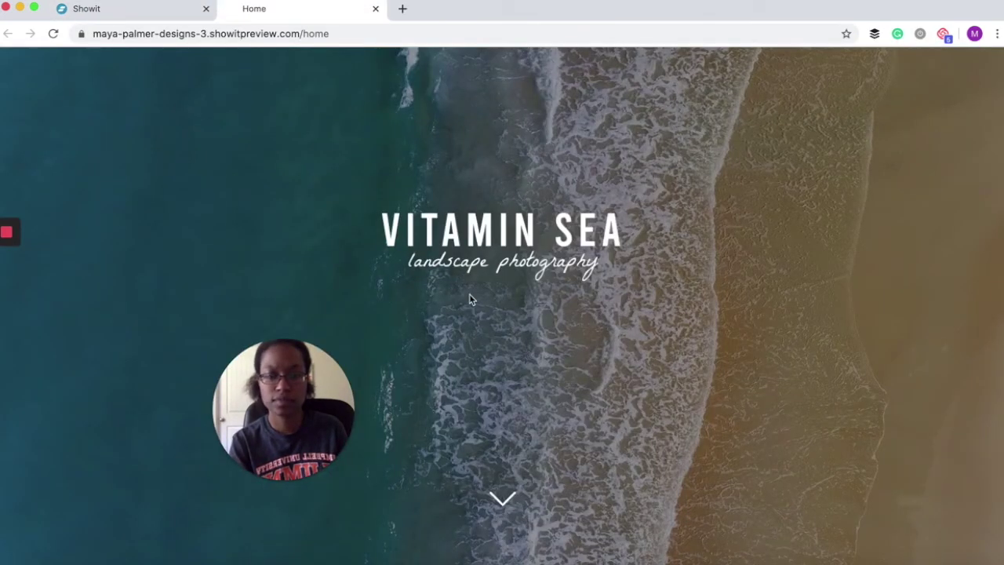
- Open the Tropical Flora gallery on the previewed Home page
scroll(470, 298, "down", 10)
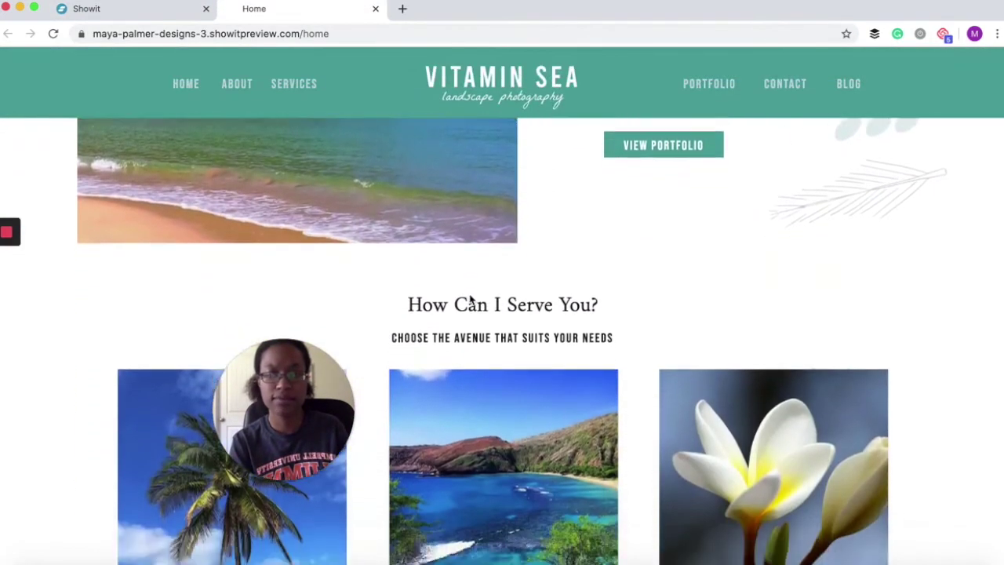
scroll(471, 299, "down", 10)
scroll(465, 302, "down", 2)
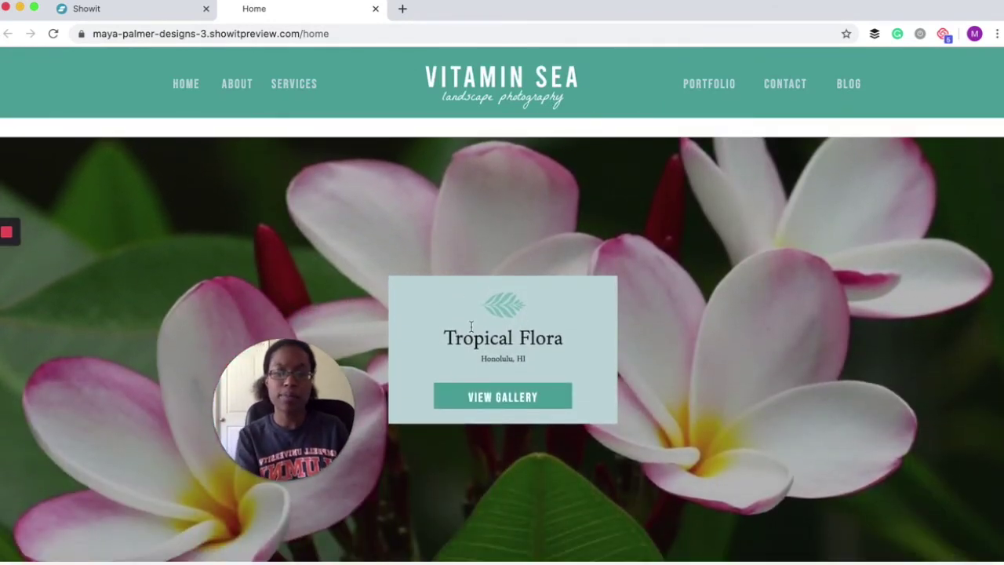
left_click(514, 399)
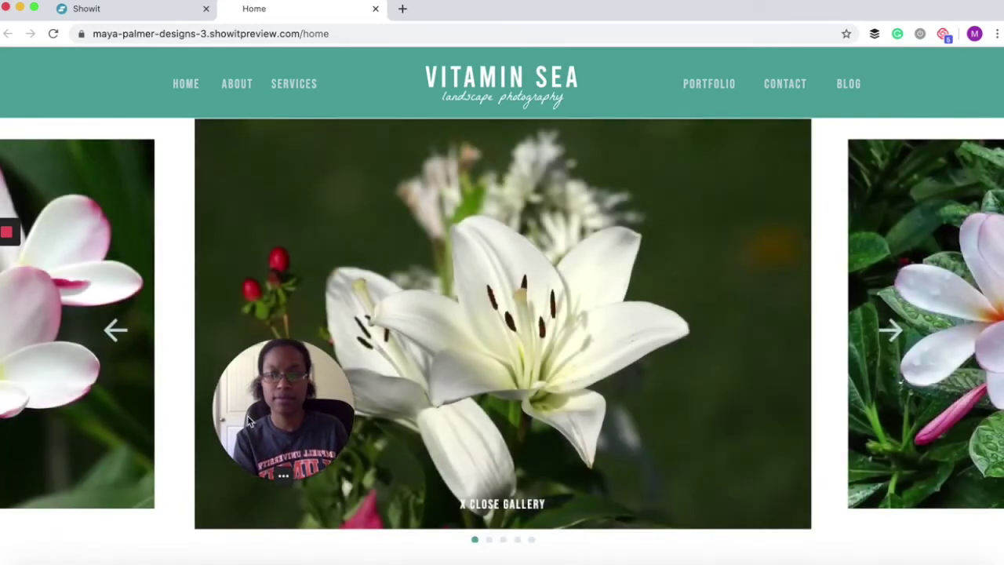
- Page through all images of the open flower gallery until the first one is back, and return to the Showit editor
left_click_drag(248, 420, 55, 467)
left_click(916, 314)
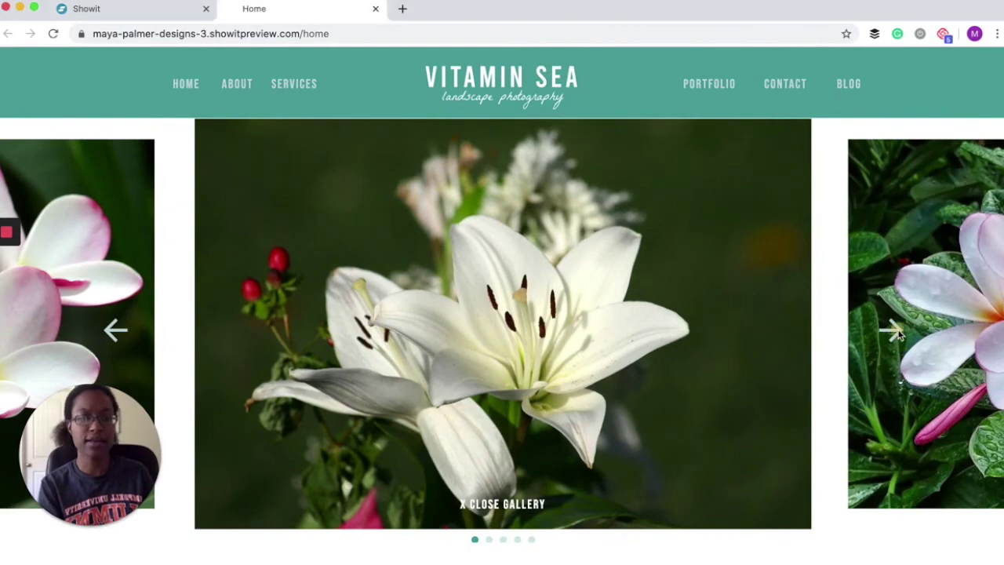
left_click(895, 335)
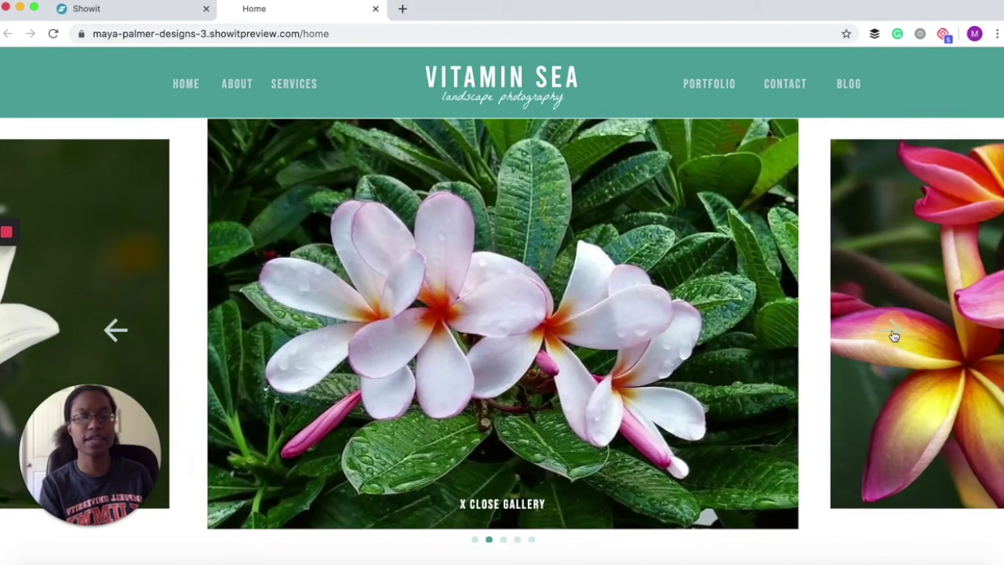
left_click(895, 335)
left_click(895, 335)
left_click(895, 335)
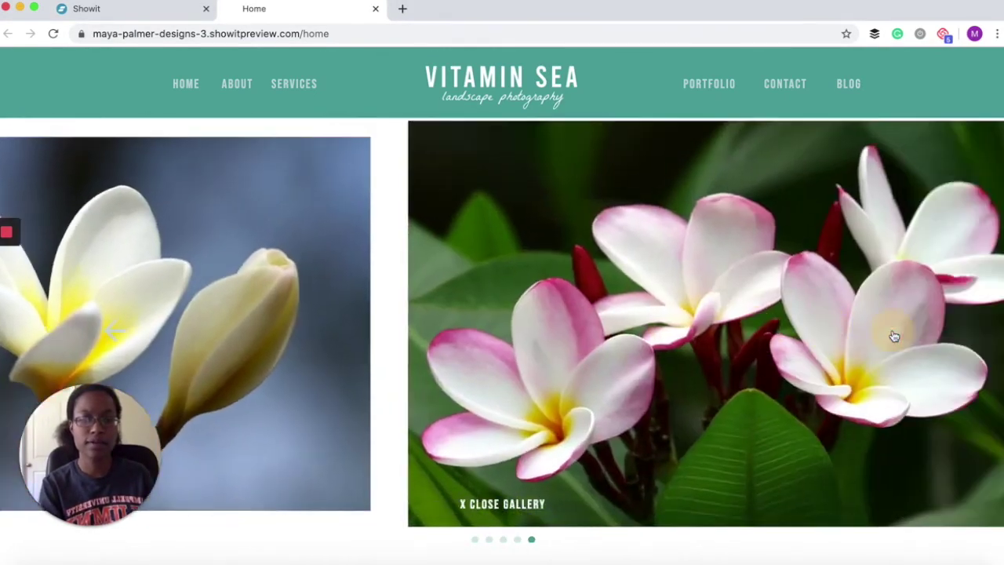
left_click(891, 331)
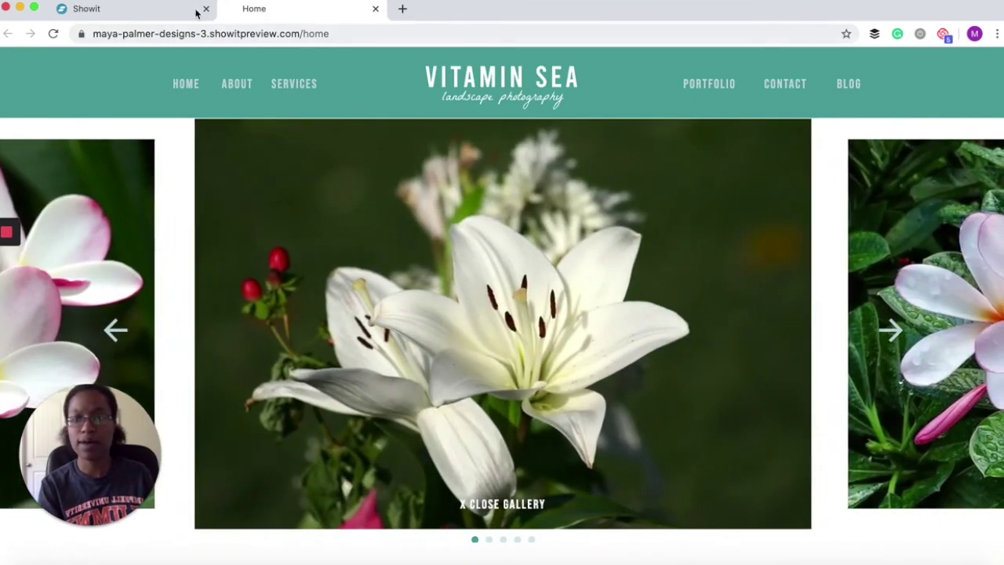
left_click(165, 13)
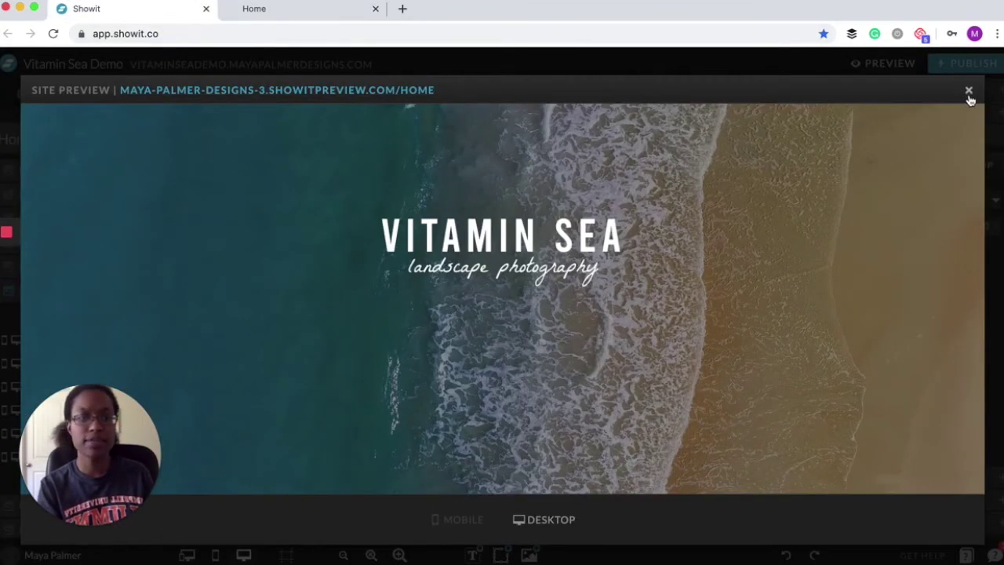
- Close the site preview and select the flower gallery in the Gallery 2 view of the Galleries canvas
left_click(969, 91)
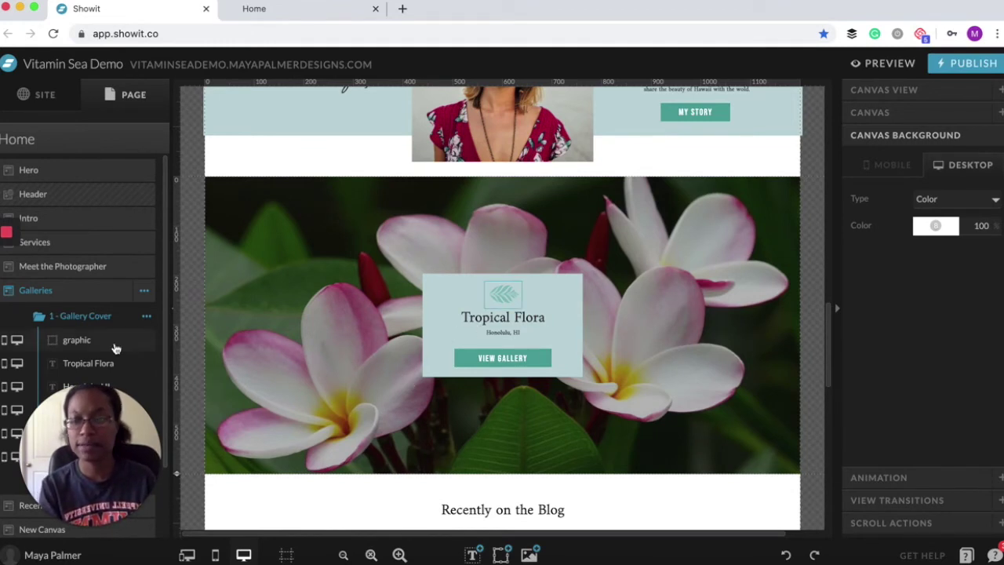
left_click_drag(93, 455, 267, 445)
scroll(32, 471, "down", 2)
left_click(69, 429)
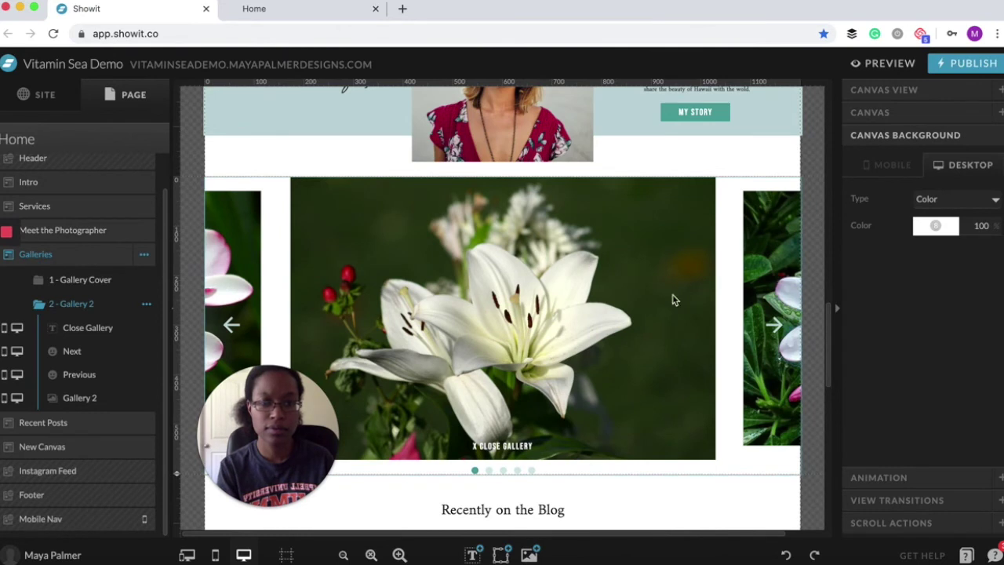
left_click(659, 304)
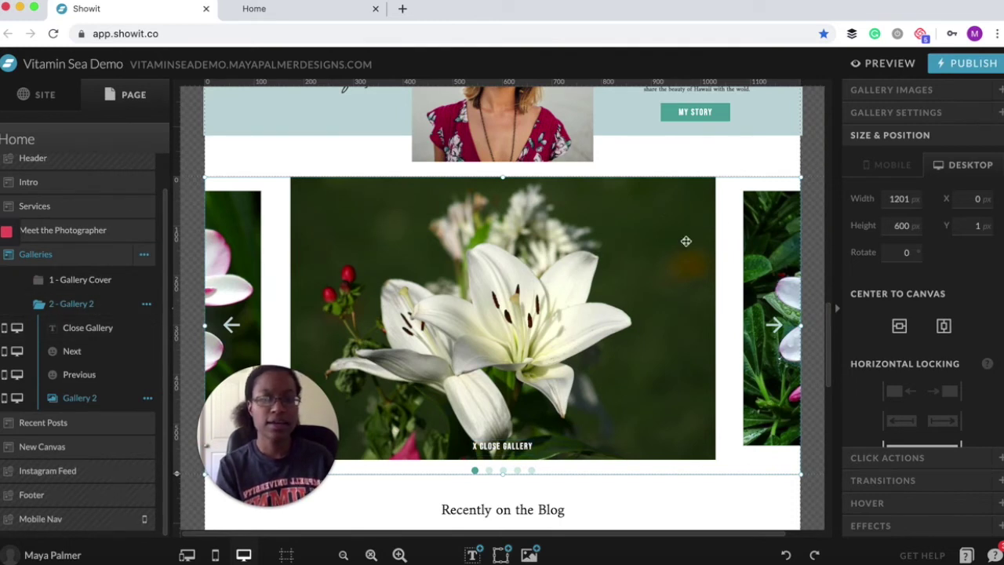
left_click(653, 283)
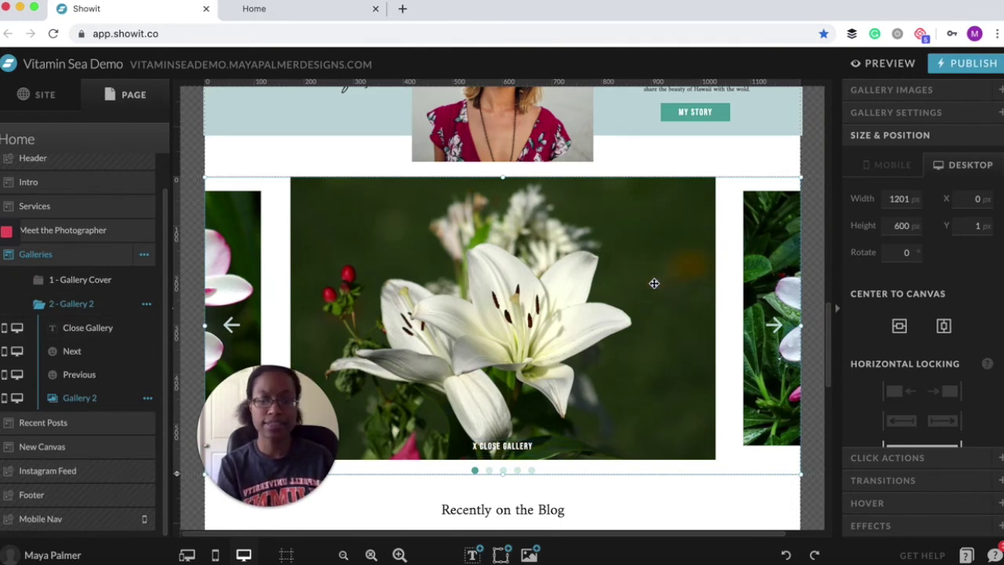
- Open the gallery's image manager, mark Beach from above.jpg and the gallery image Hawaii flower_2, and cancel without saving
left_click(907, 93)
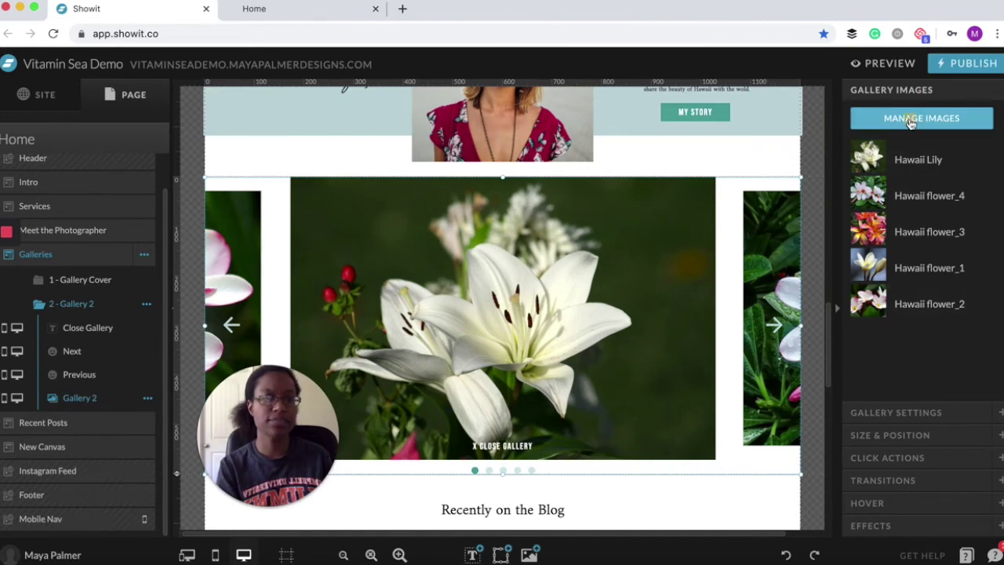
left_click(910, 123)
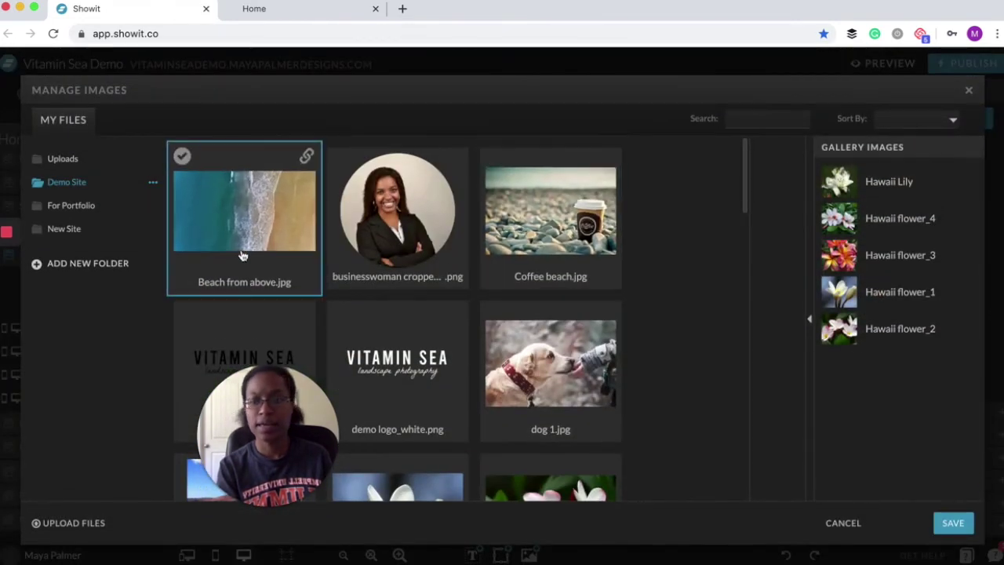
left_click(239, 251)
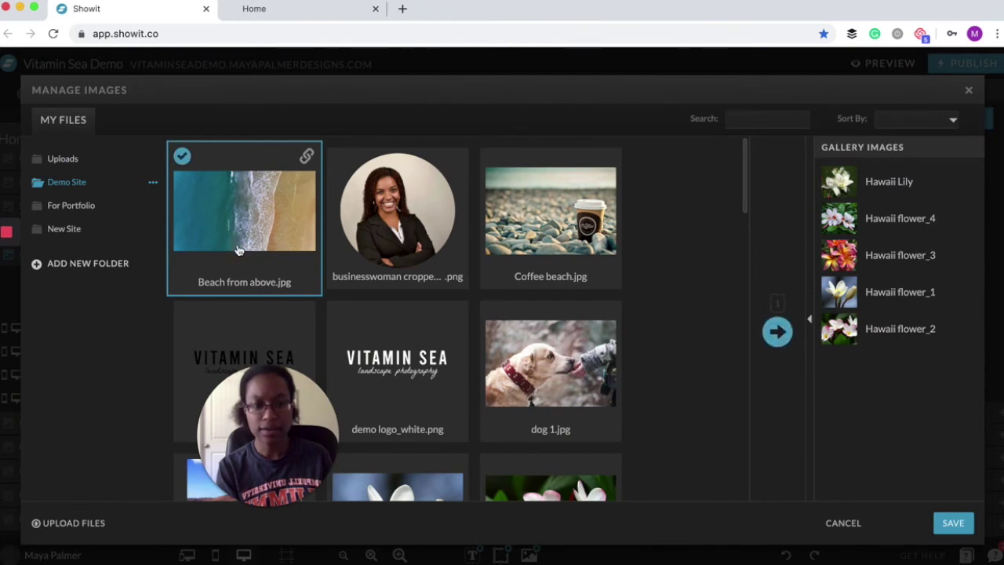
scroll(503, 314, "down", 4)
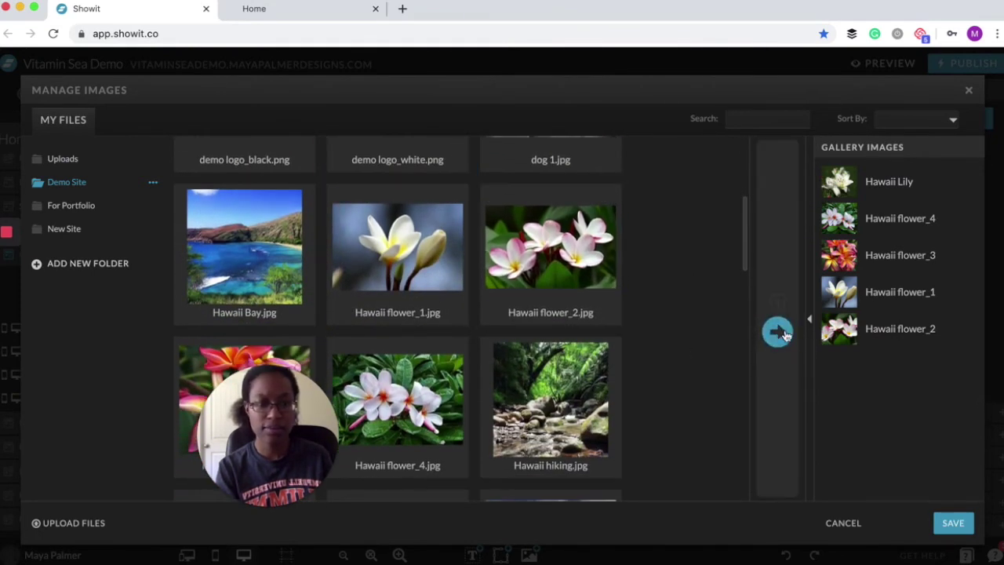
left_click(876, 331)
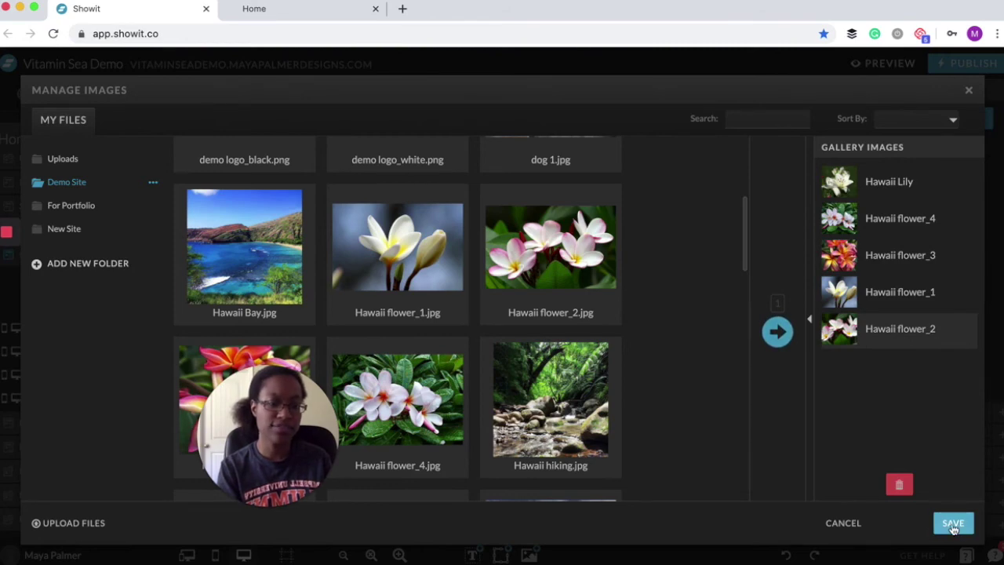
left_click(841, 528)
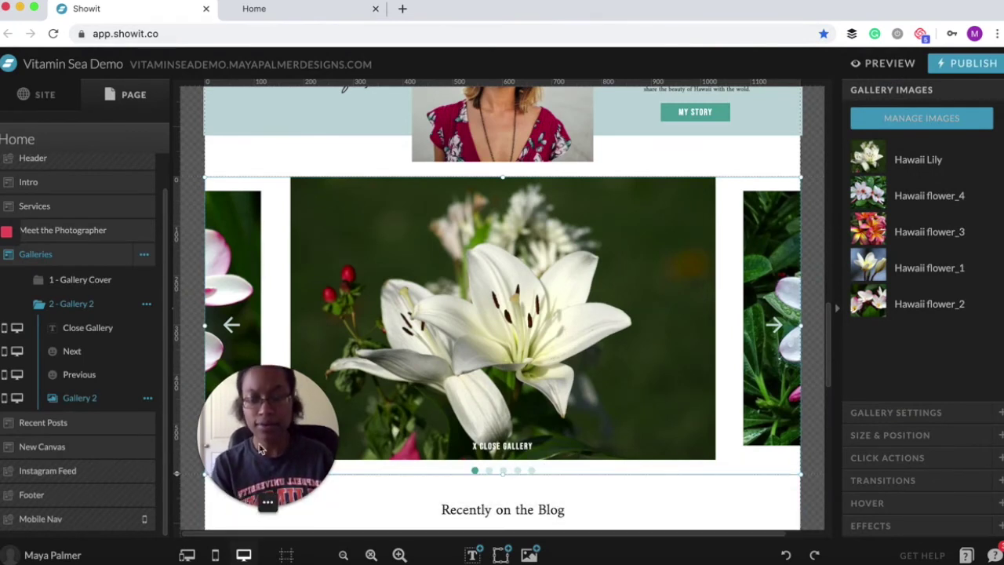
- Switch the editor from the desktop layout to the mobile layout of the Home page
left_click_drag(291, 432, 106, 414)
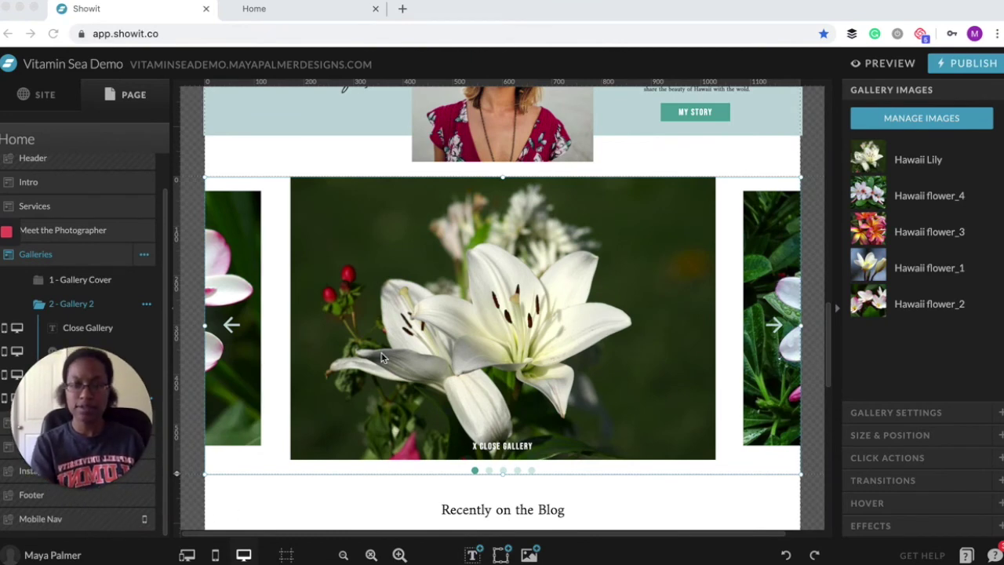
scroll(385, 354, "up", 2)
scroll(382, 357, "up", 15)
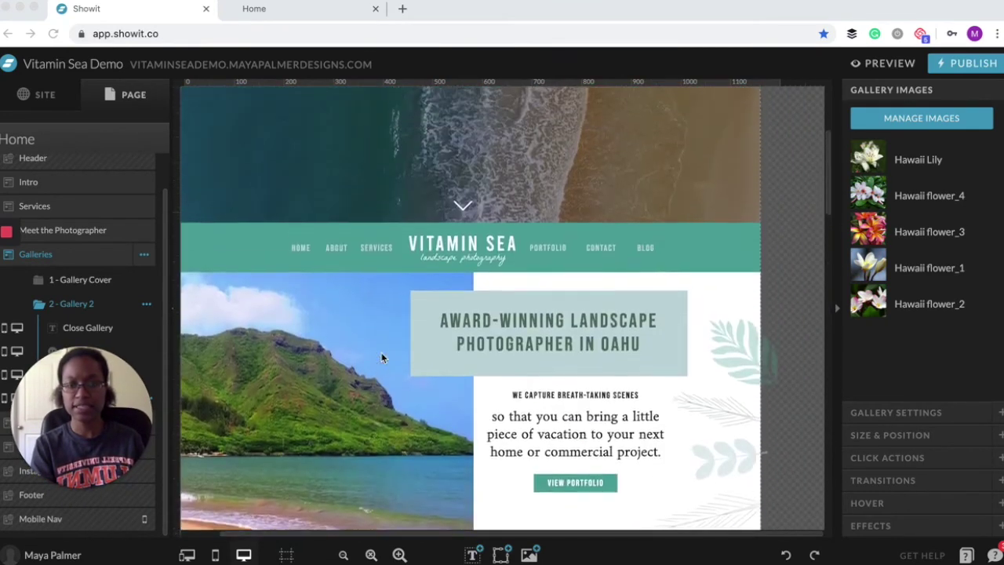
scroll(381, 358, "up", 5)
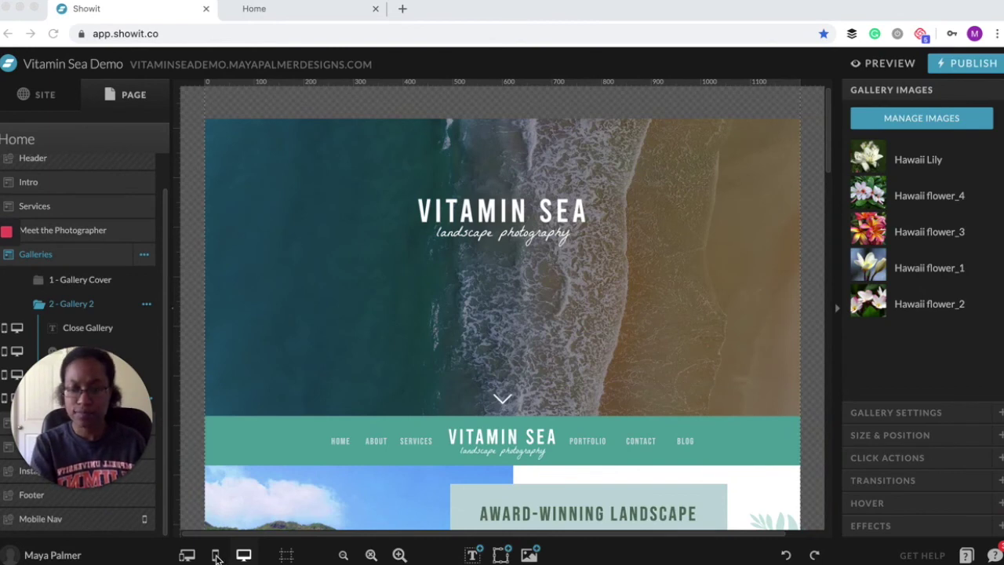
left_click(217, 558)
left_click(217, 558)
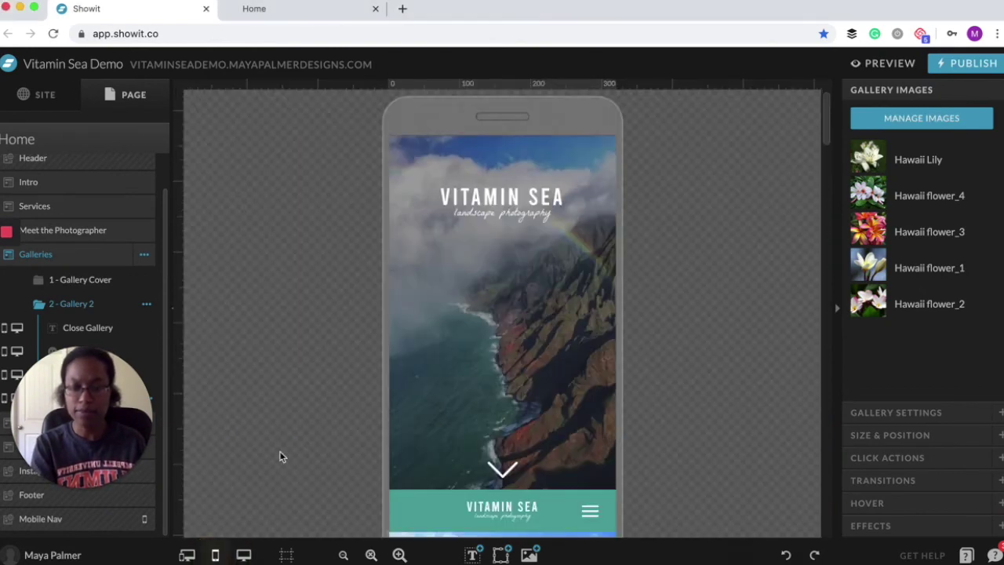
- In the New Canvas's mobile layout, move the heading above the dog photo, widen it to fit one line, and center the photo beneath it
scroll(464, 440, "down", 5)
scroll(464, 440, "down", 15)
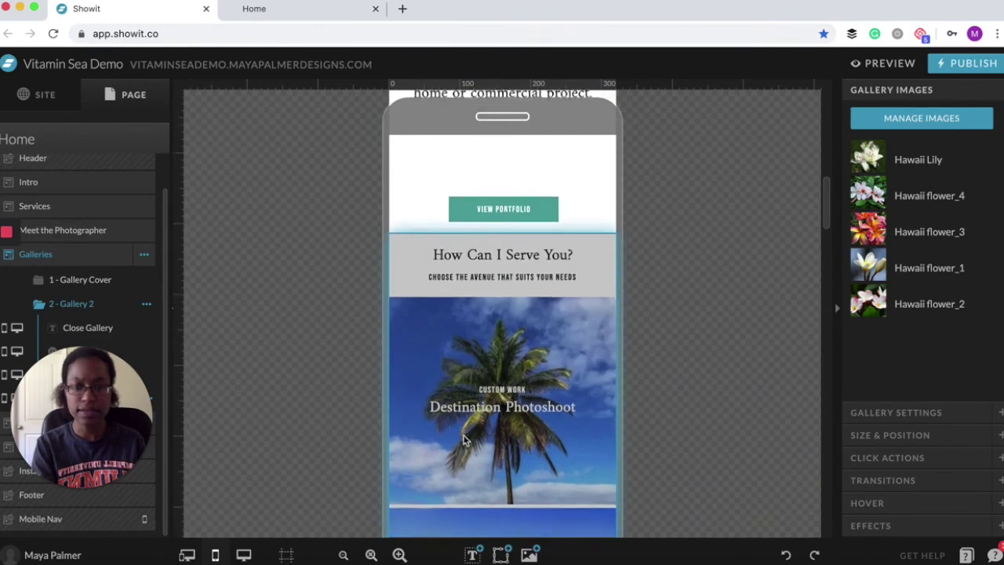
scroll(464, 440, "down", 15)
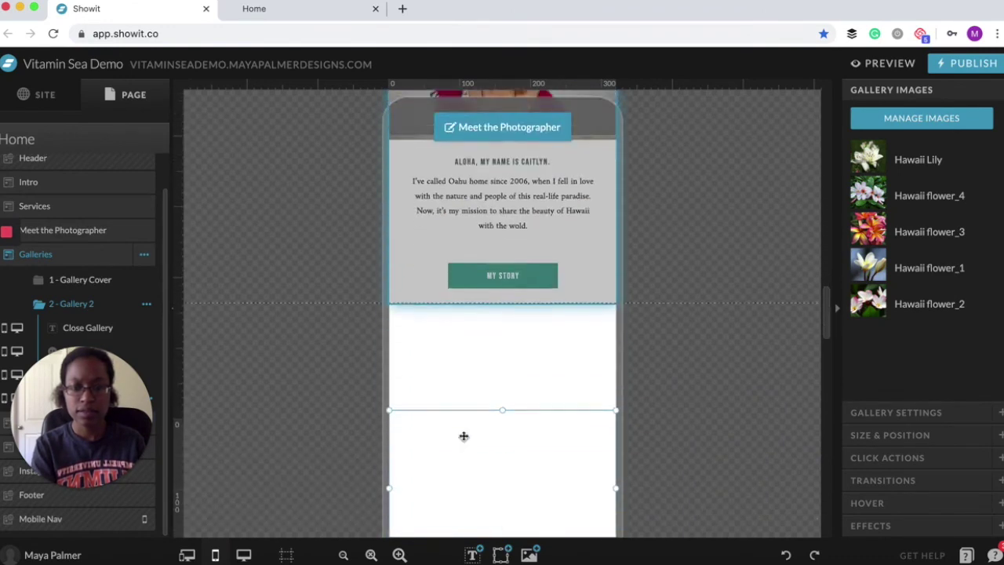
scroll(464, 440, "down", 15)
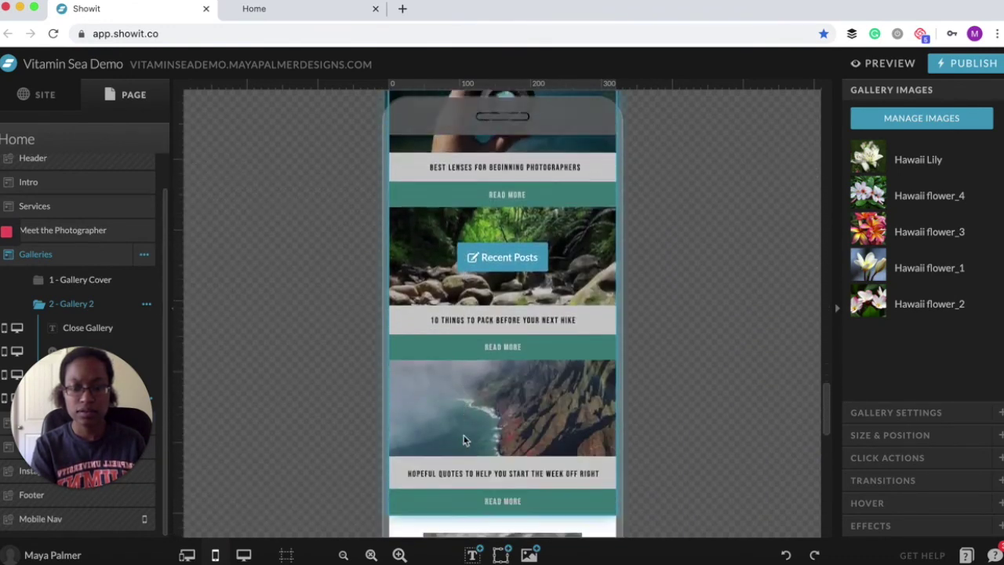
scroll(464, 440, "up", 3)
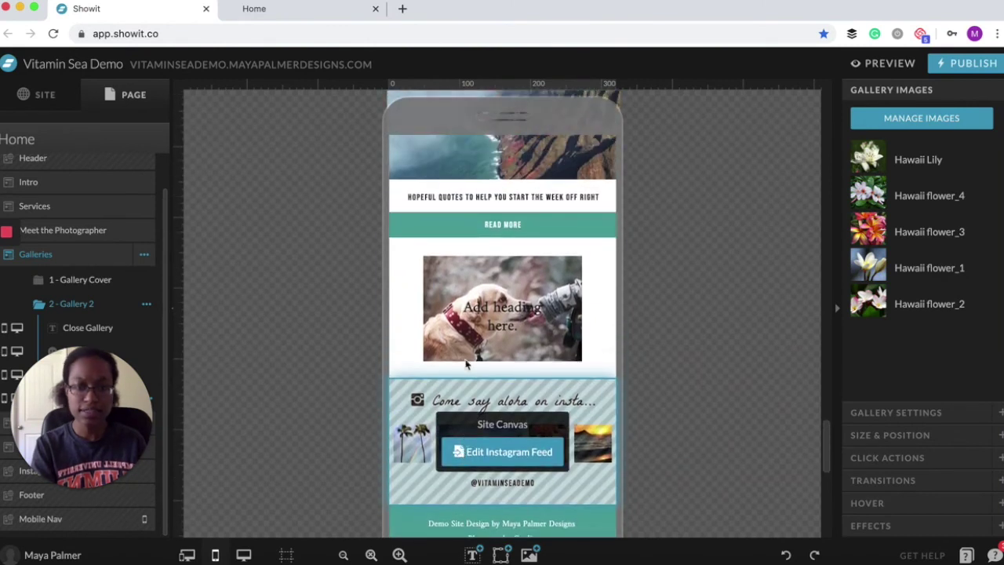
left_click(470, 287)
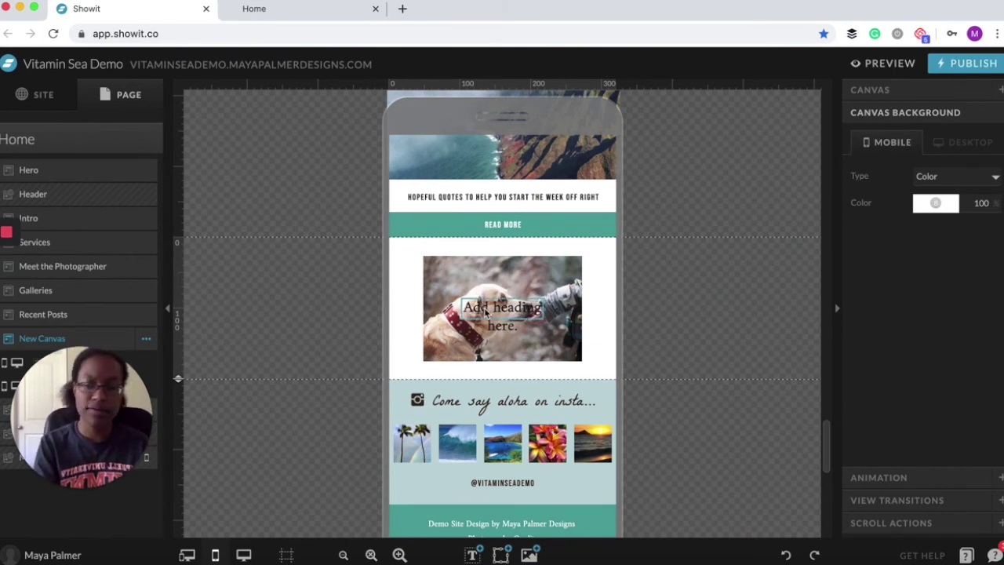
left_click_drag(484, 312, 484, 244)
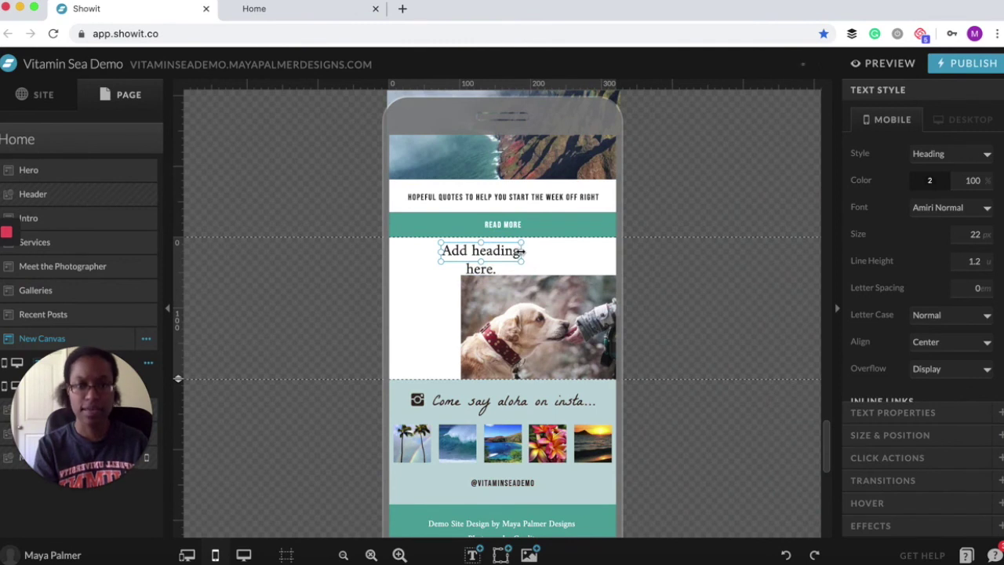
mouse_move(521, 248)
left_mouse_down()
mouse_move(579, 248)
mouse_move(517, 264)
left_mouse_up()
left_click_drag(537, 317, 494, 313)
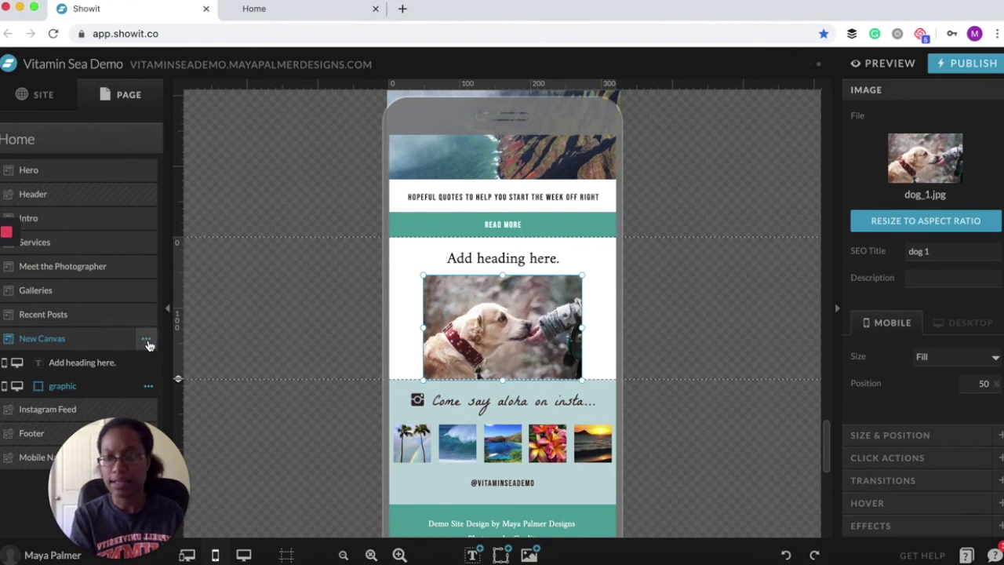
- Hide the New Canvas on mobile and review the mobile Home page's remaining canvases
left_click(147, 342)
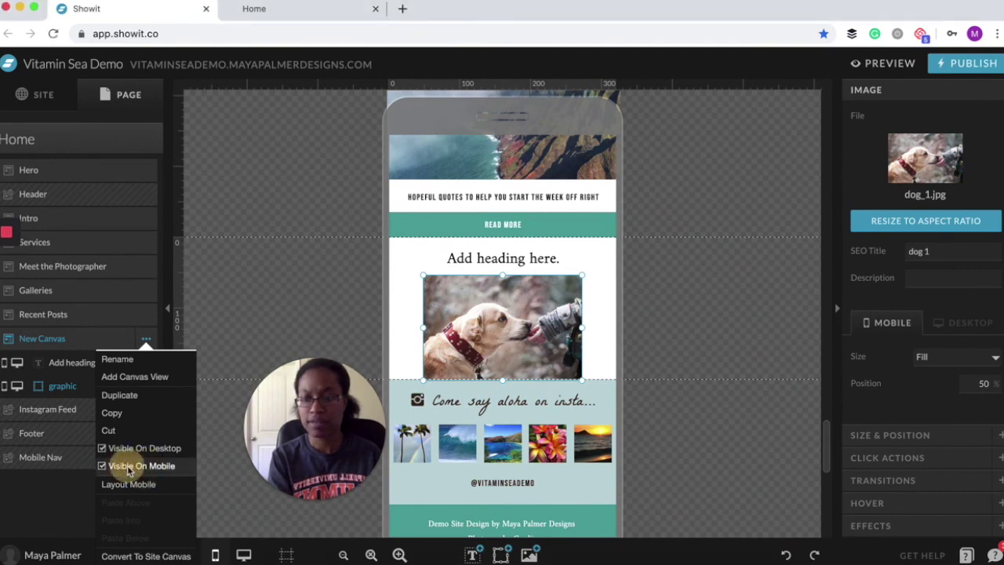
left_click(140, 466)
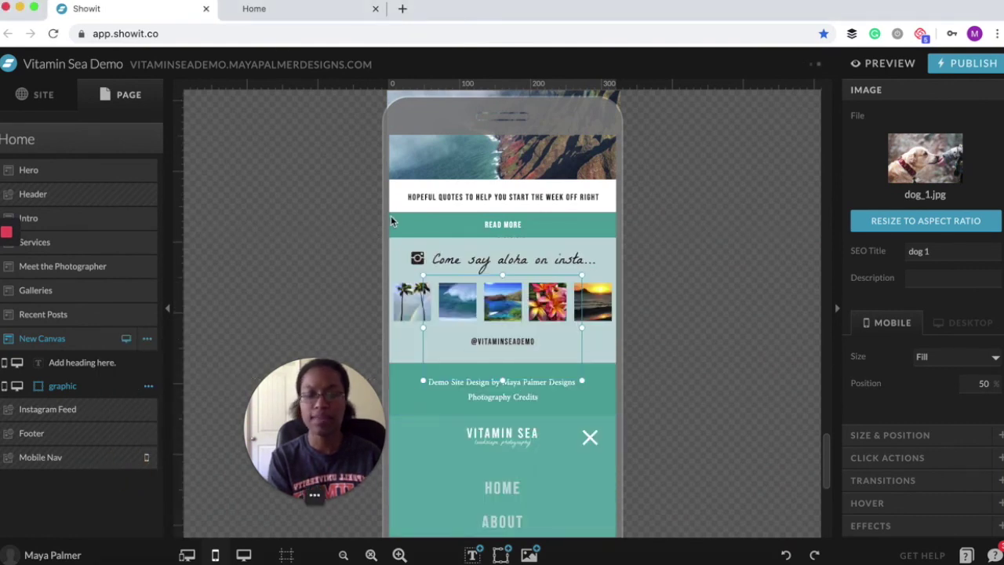
scroll(460, 353, "up", 5)
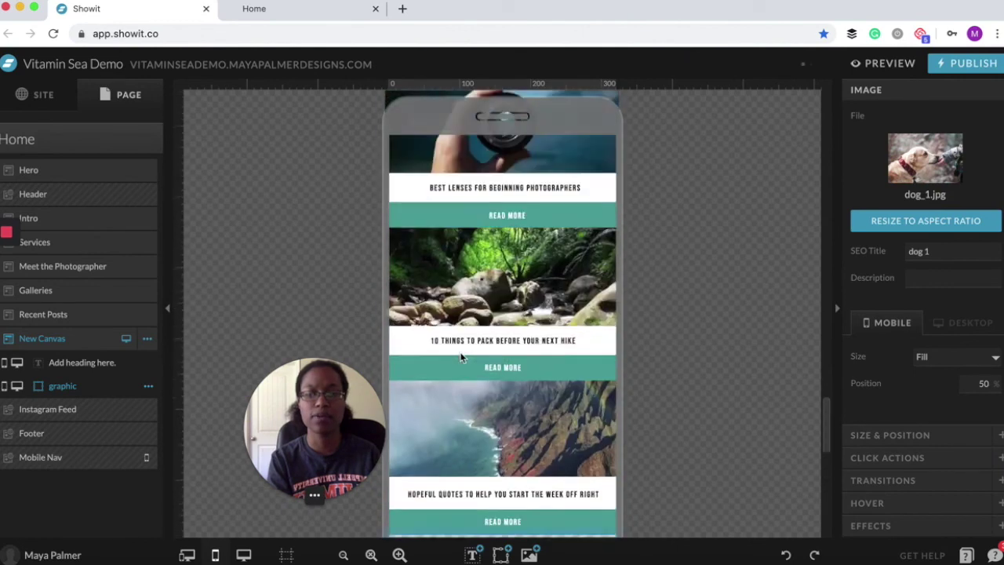
scroll(471, 349, "up", 5)
left_click_drag(297, 426, 281, 428)
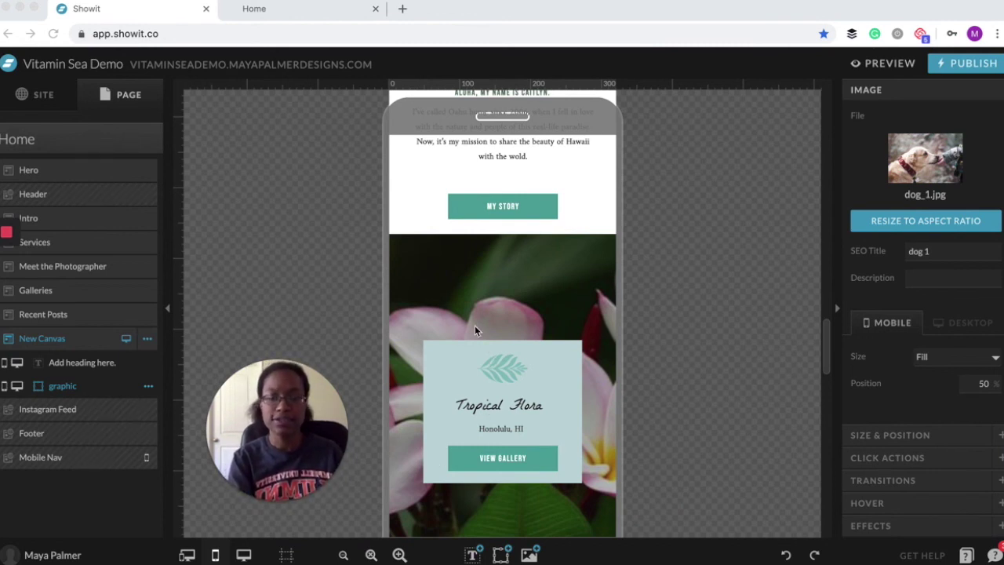
scroll(475, 330, "up", 10)
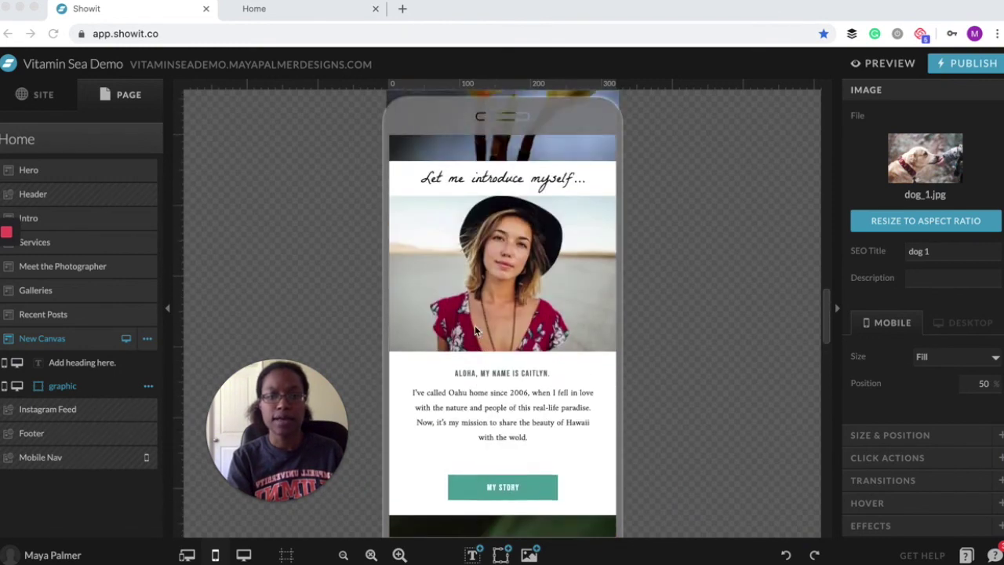
scroll(475, 331, "up", 10)
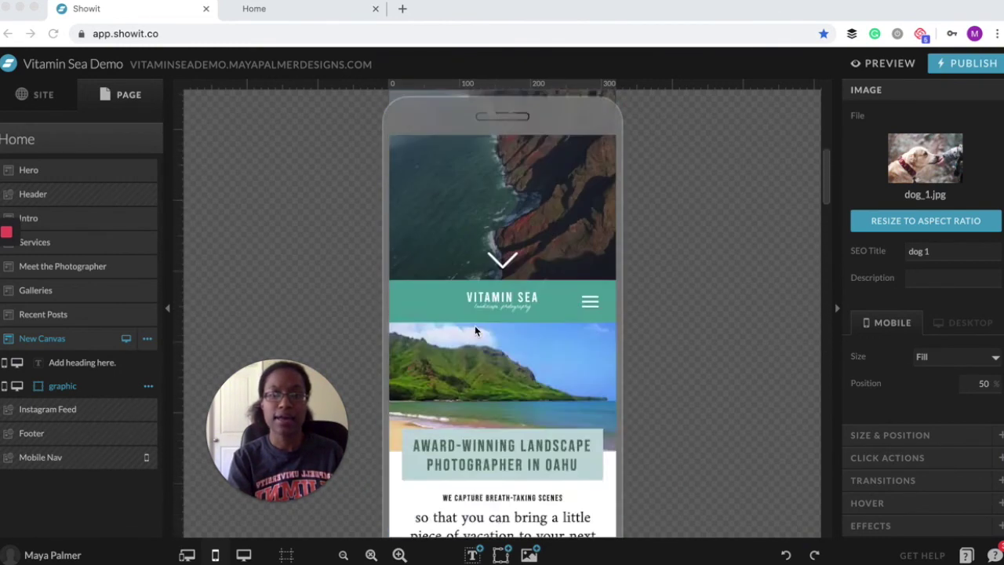